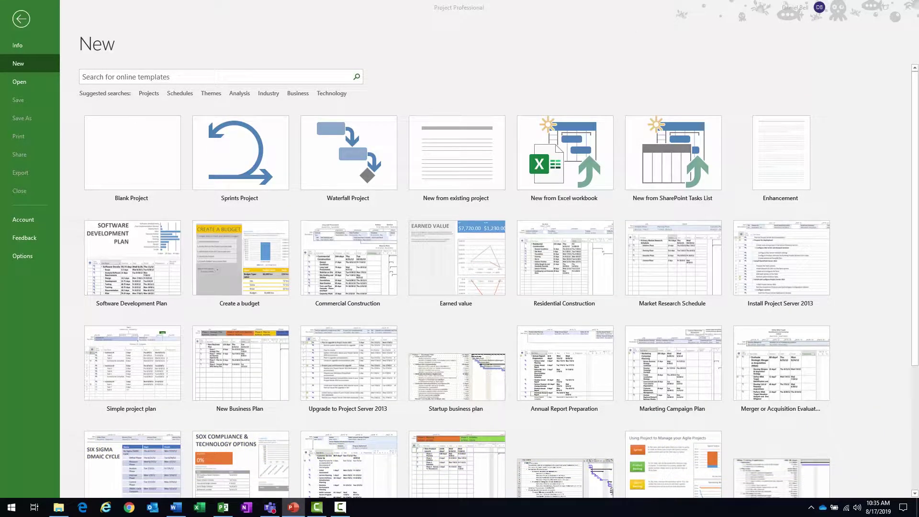
# - Open Overview.mpp from the recent projects list
pyautogui.click(25, 83)
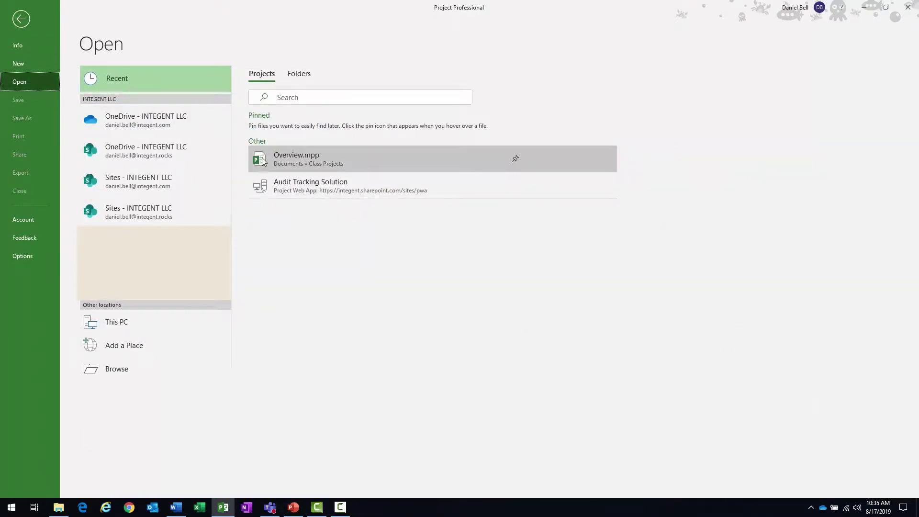
pyautogui.click(262, 158)
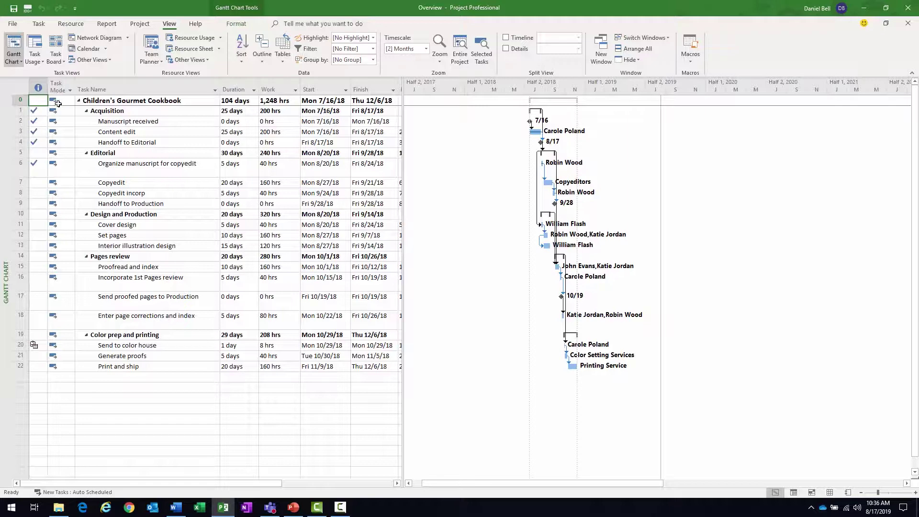
# - Select the table data across rows 0–21, then the Start and Finish columns
pyautogui.moveTo(58, 103); pyautogui.dragTo(380, 358)
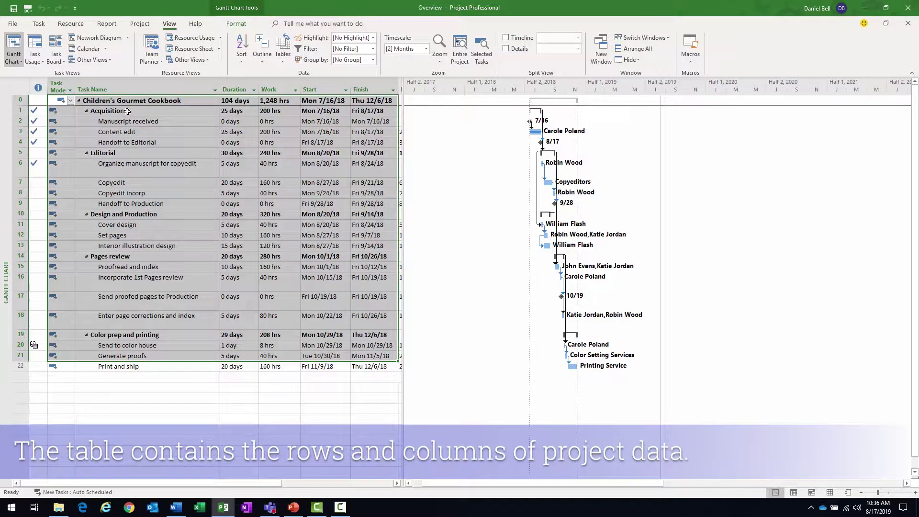
pyautogui.click(128, 111)
pyautogui.click(319, 88)
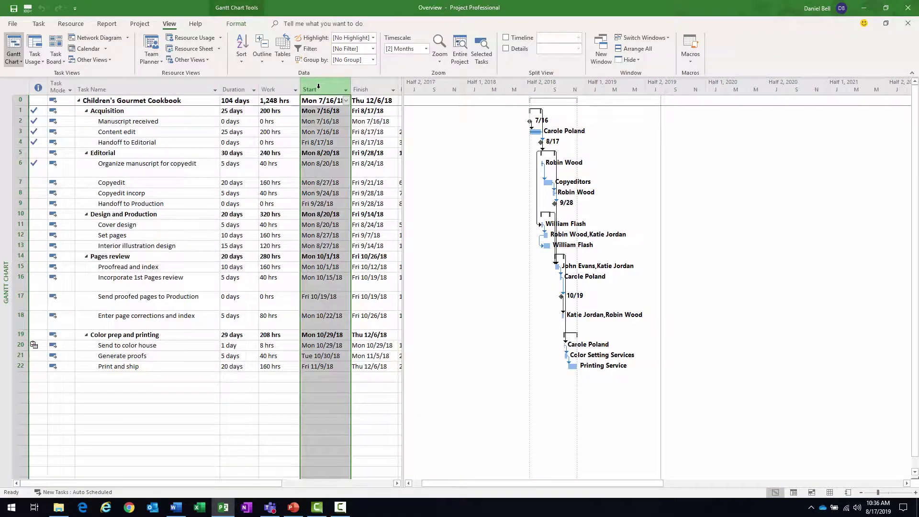
pyautogui.click(364, 90)
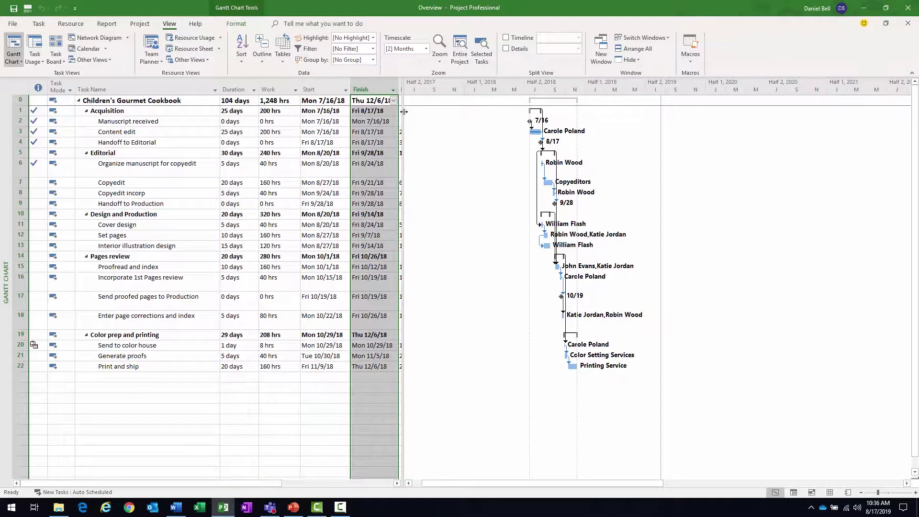
# - Widen the table past Predecessors, select the task names in rows 1–22, then narrow it back
pyautogui.moveTo(404, 111); pyautogui.dragTo(609, 115)
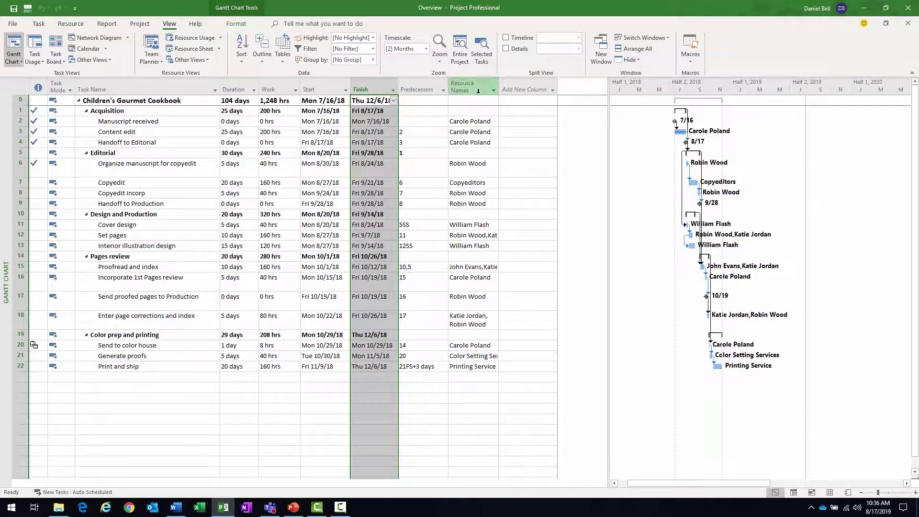
pyautogui.click(524, 90)
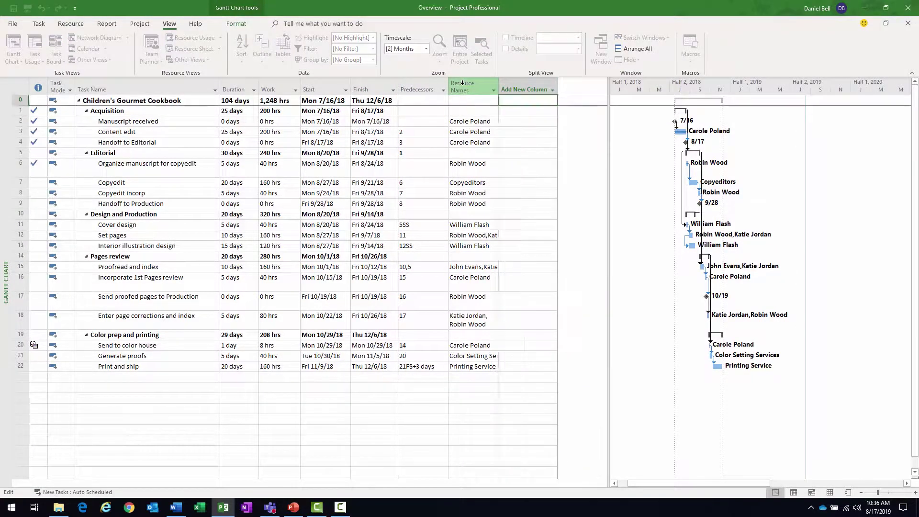
pyautogui.press('Escape')
pyautogui.click(139, 111)
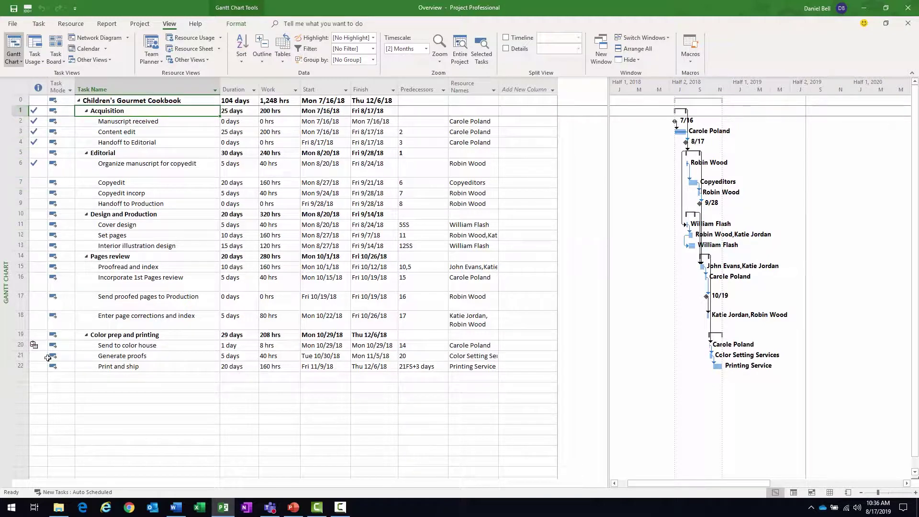
pyautogui.moveTo(156, 366); pyautogui.dragTo(156, 112)
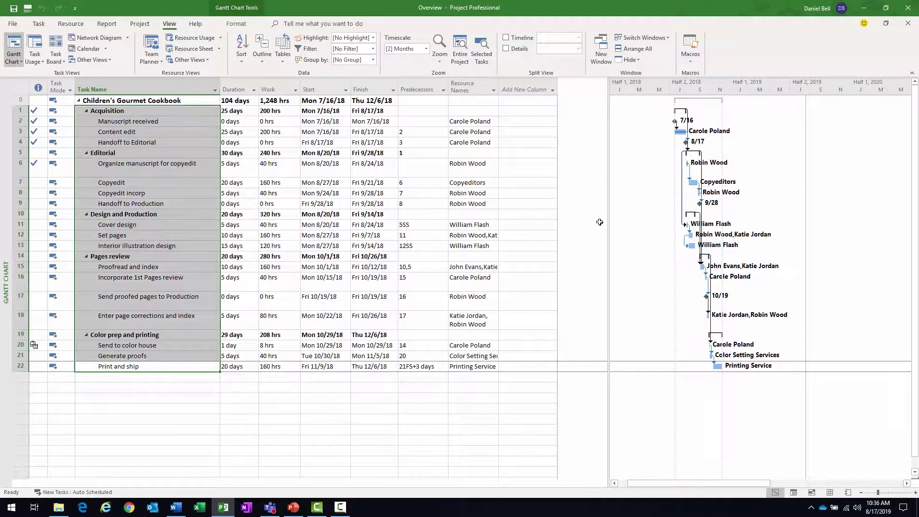
pyautogui.moveTo(608, 217); pyautogui.dragTo(448, 230)
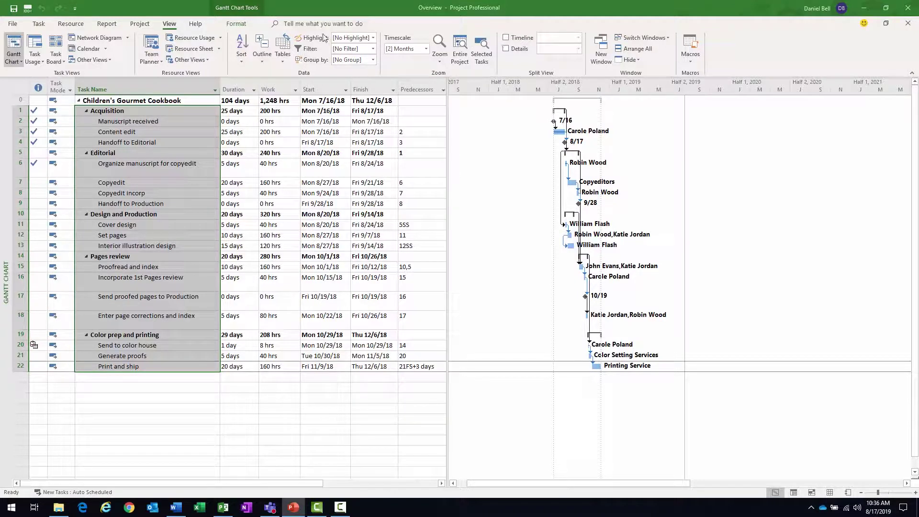
# - Turn on the Timeline above the Gantt chart and enlarge its pane
pyautogui.click(169, 24)
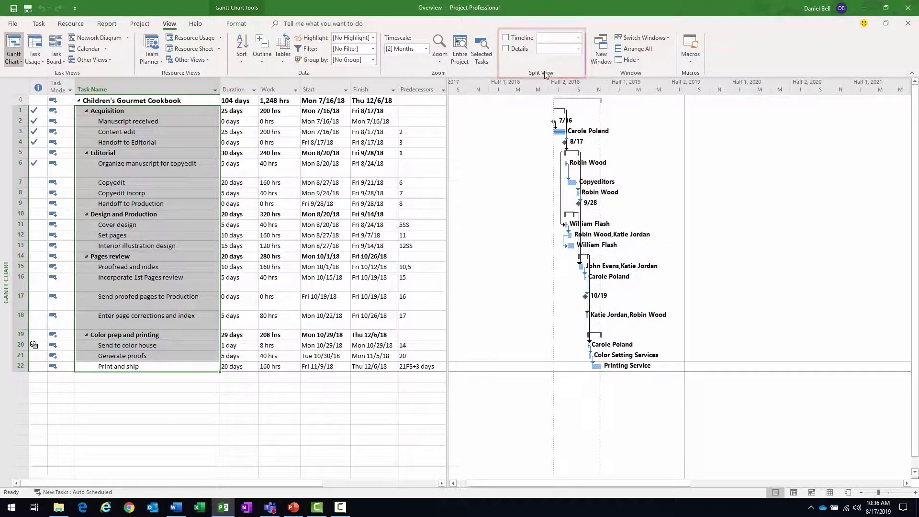
pyautogui.click(507, 37)
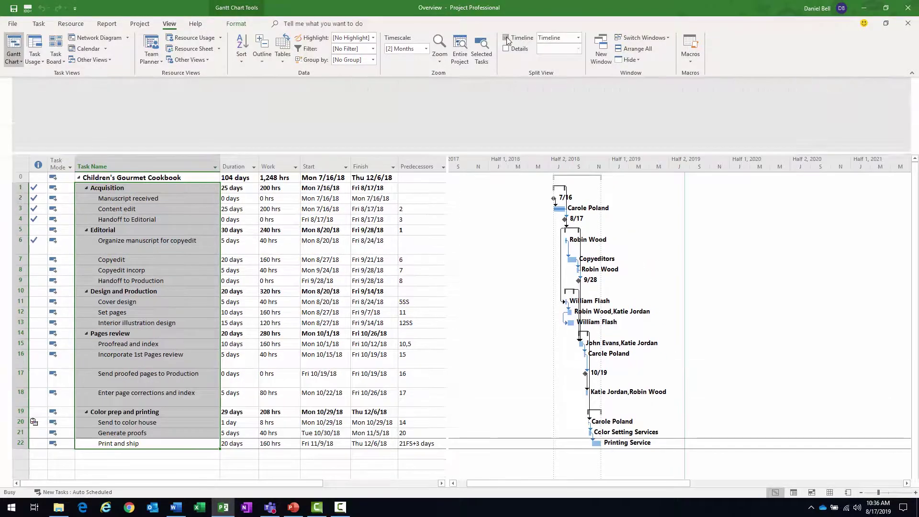
pyautogui.moveTo(464, 154); pyautogui.dragTo(465, 161)
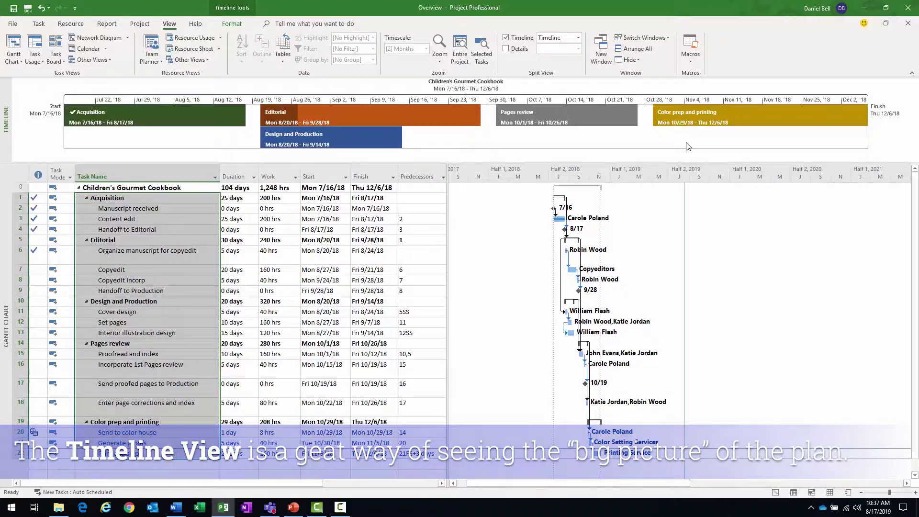
pyautogui.moveTo(485, 163); pyautogui.dragTo(485, 174)
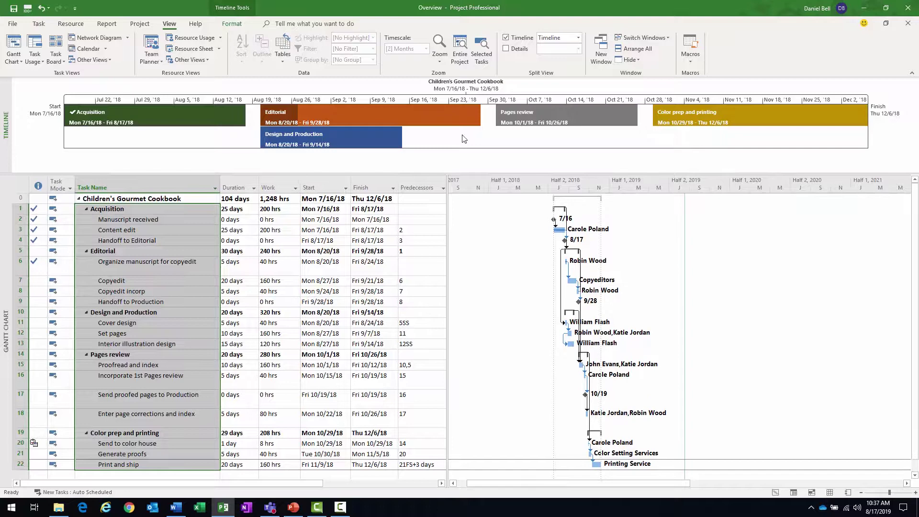
# - Try four text lines on the timeline bars, then return to two
pyautogui.click(464, 140)
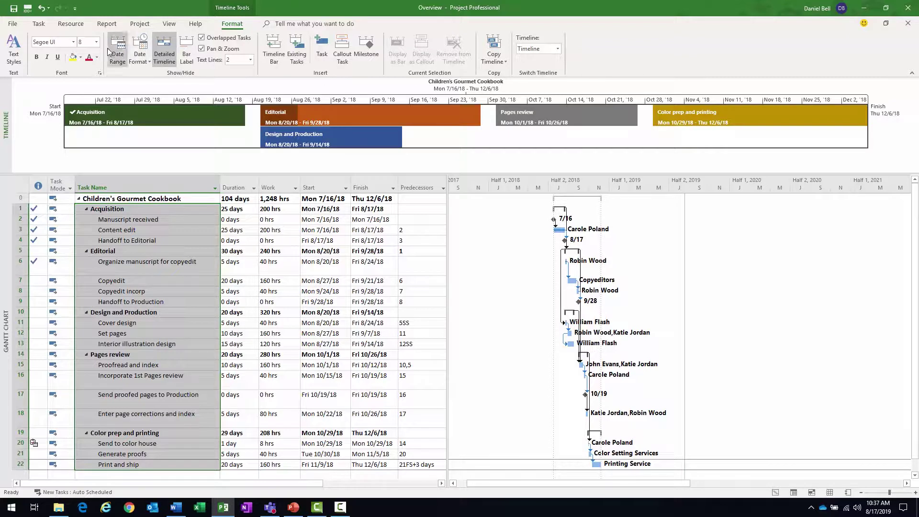
pyautogui.click(249, 61)
pyautogui.click(237, 95)
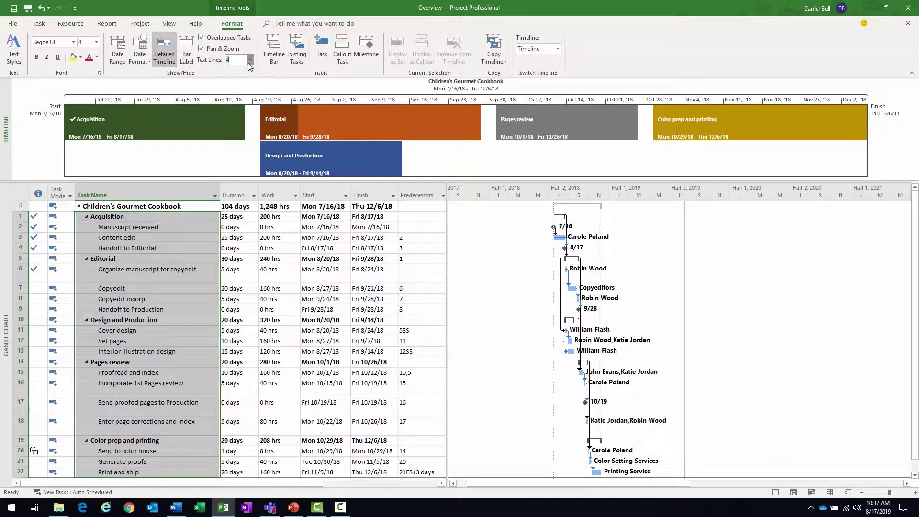
pyautogui.click(248, 60)
pyautogui.click(239, 79)
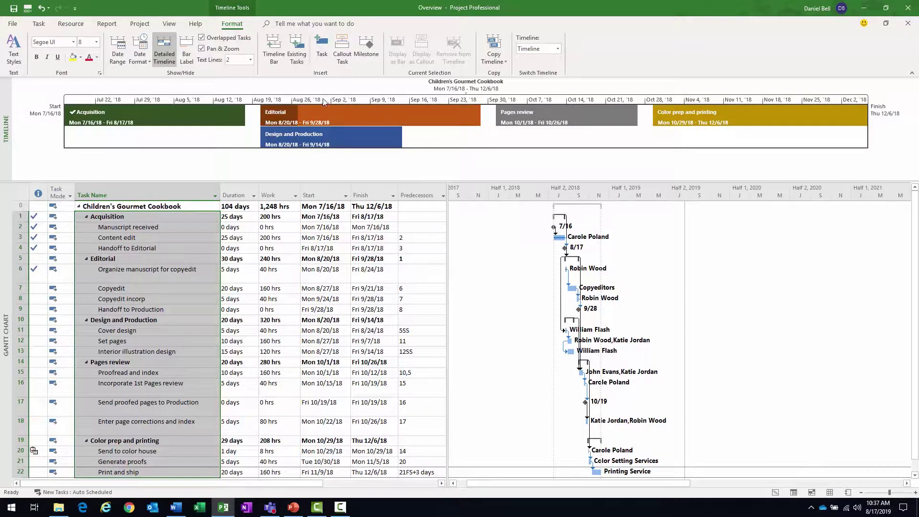
# - Add a second timeline bar and enlarge the timeline pane to fit both
pyautogui.click(273, 48)
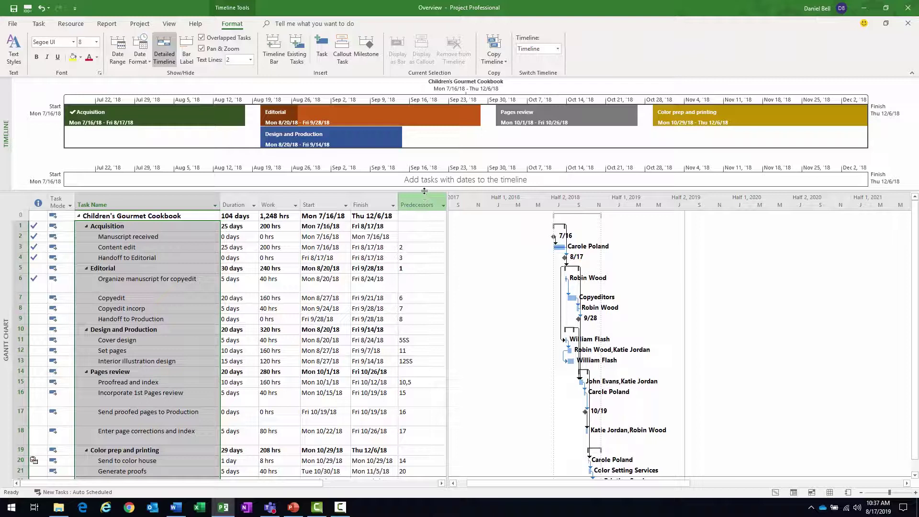
pyautogui.moveTo(424, 191); pyautogui.dragTo(424, 210)
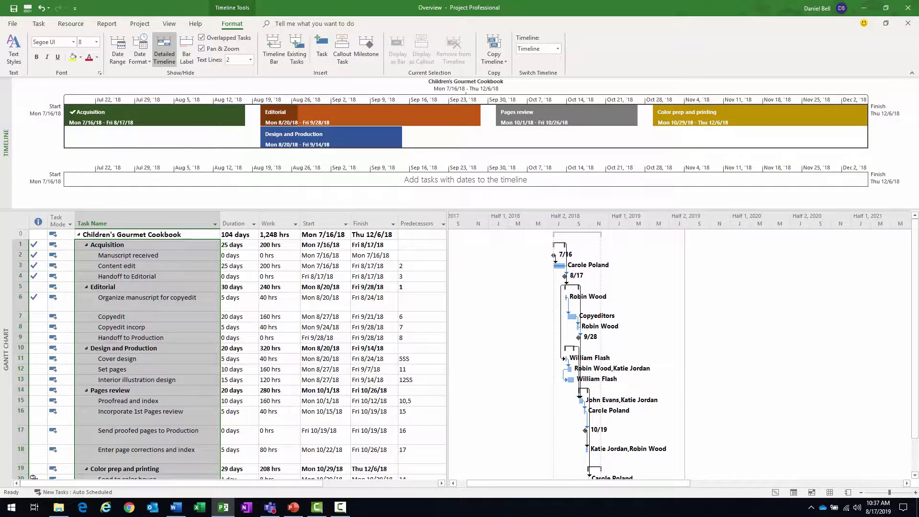
pyautogui.hotkey('alt', 'Tab')
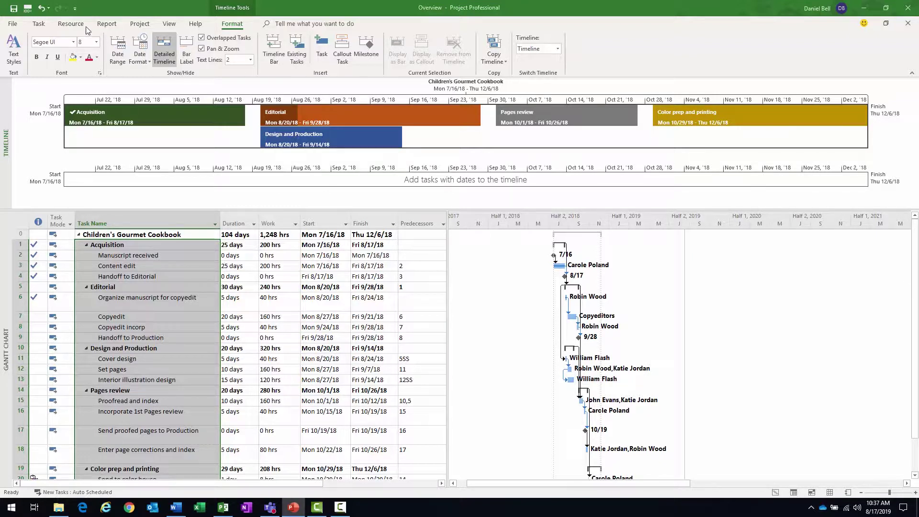
# - Switch from the Gantt chart to the Resource Sheet view
pyautogui.click(171, 26)
pyautogui.click(171, 27)
pyautogui.click(158, 121)
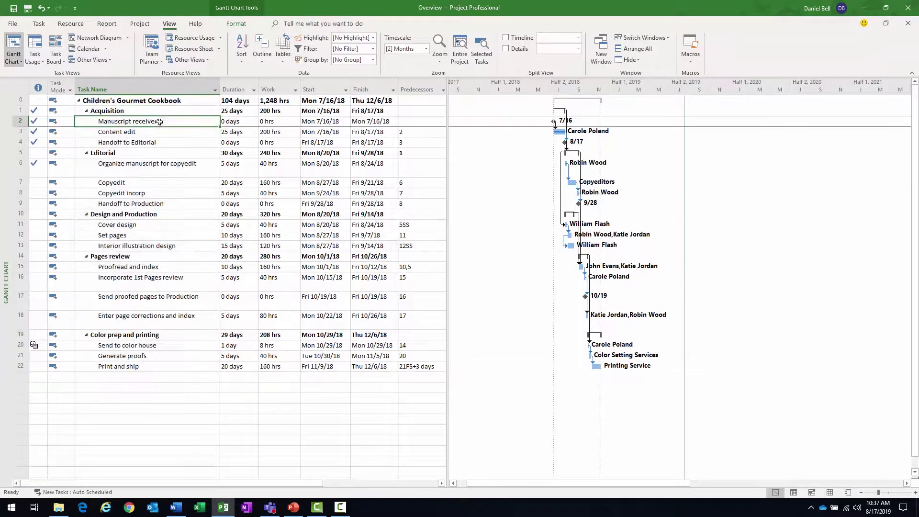
pyautogui.click(183, 50)
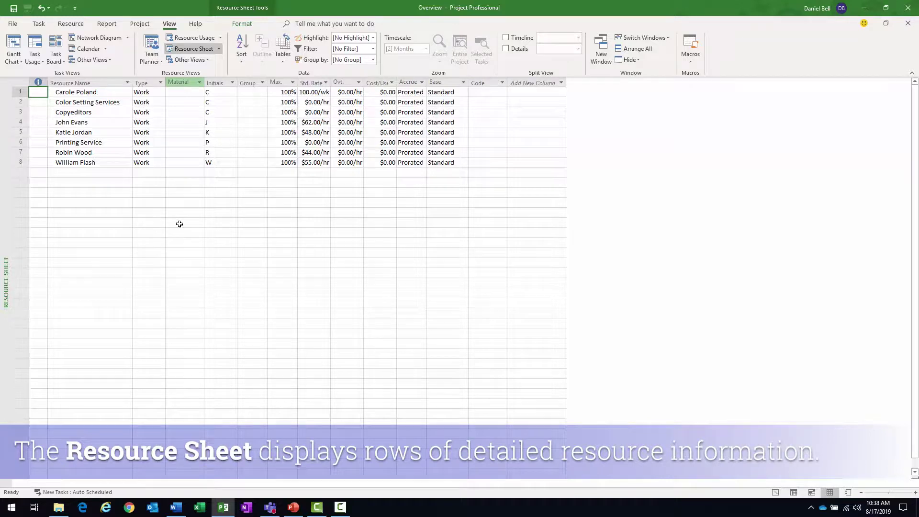
pyautogui.hotkey('alt', 'Tab')
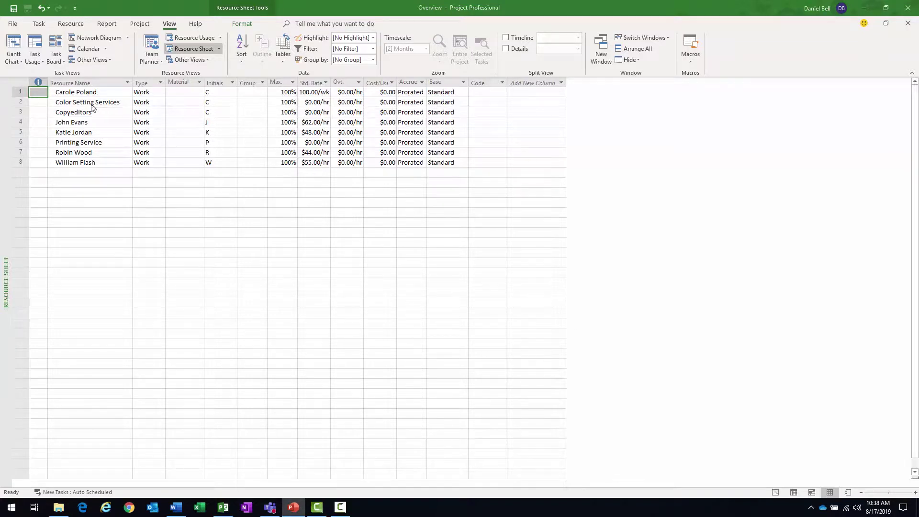
# - Check the first resource's Type options without changing them, then select the Initials column
pyautogui.click(85, 88)
pyautogui.click(144, 93)
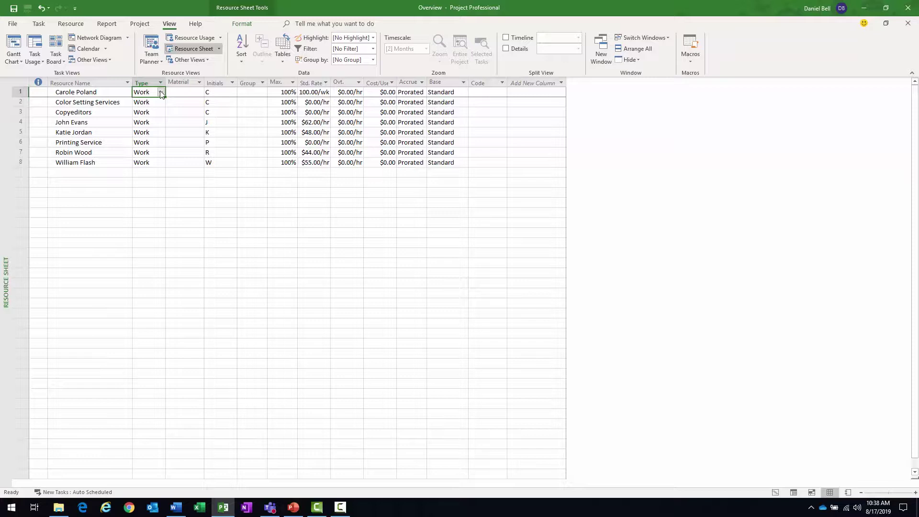
pyautogui.click(161, 93)
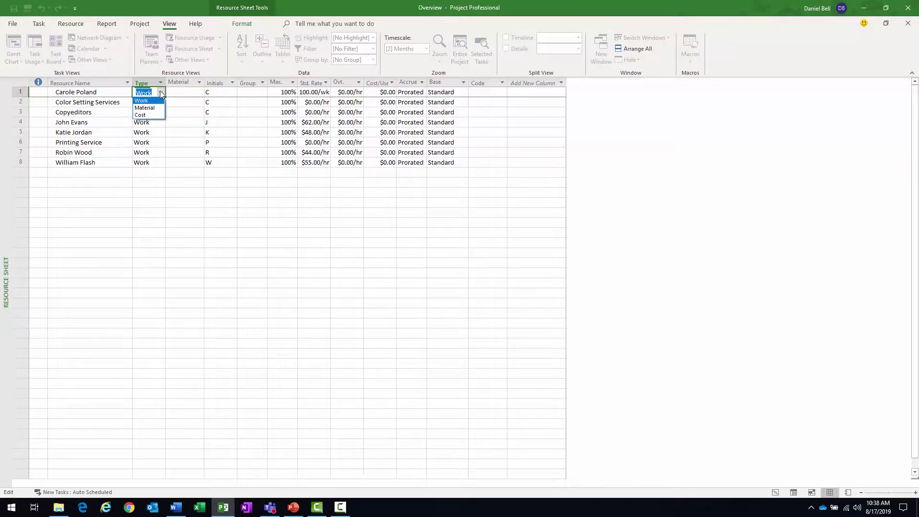
pyautogui.click(162, 92)
pyautogui.click(215, 82)
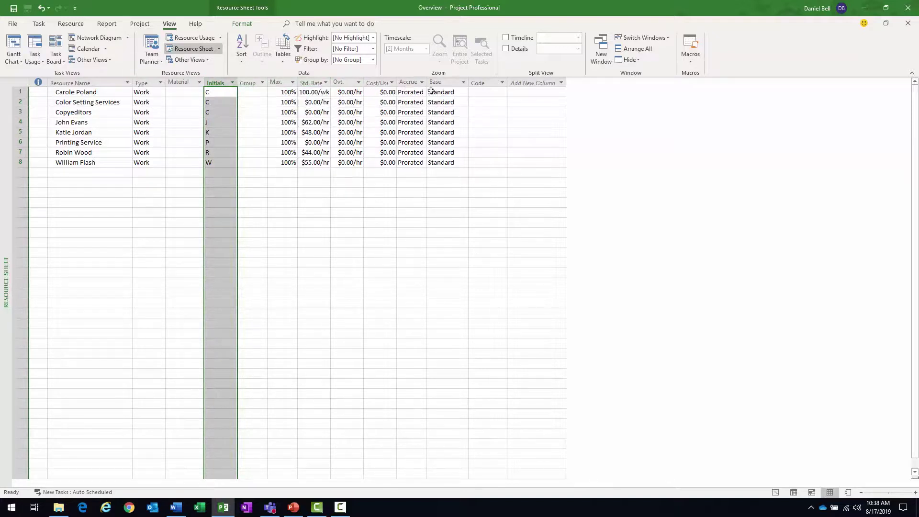
# - Select resources in turn, including Color Setting Services, Copyeditors and Printing Service
pyautogui.click(71, 94)
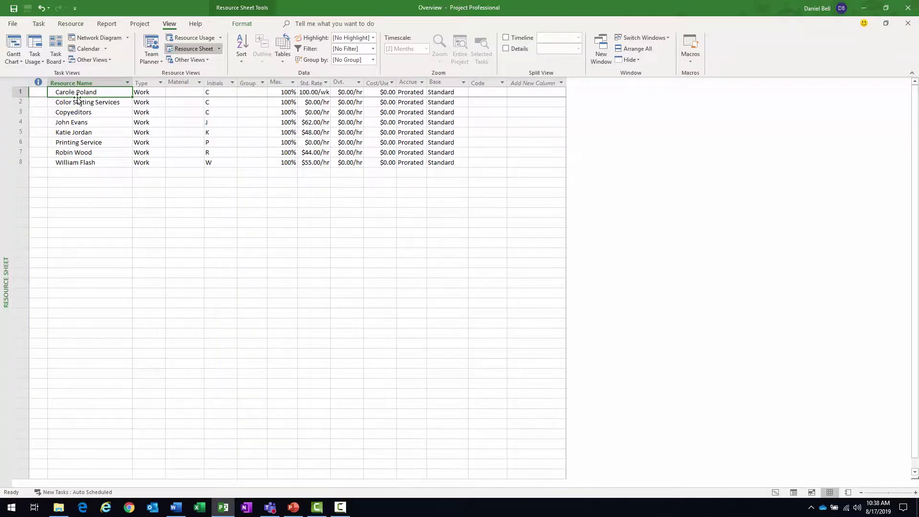
pyautogui.click(76, 102)
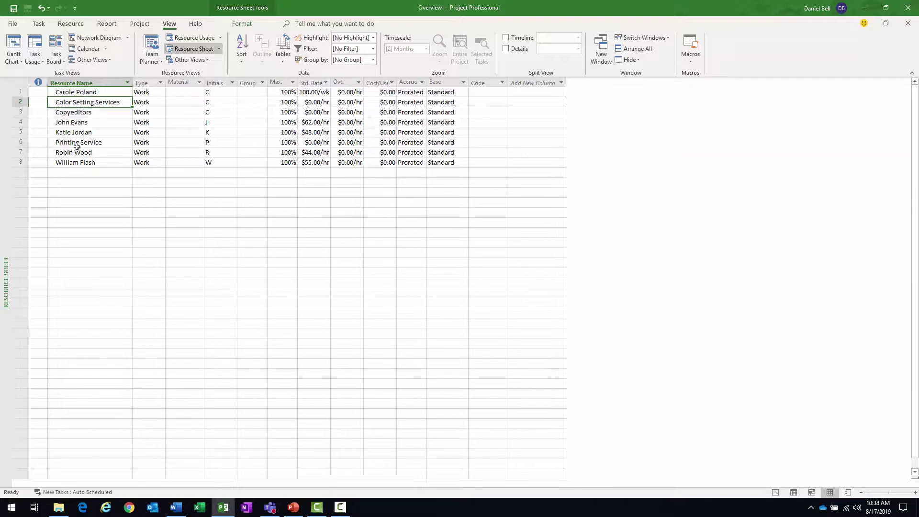
pyautogui.click(77, 113)
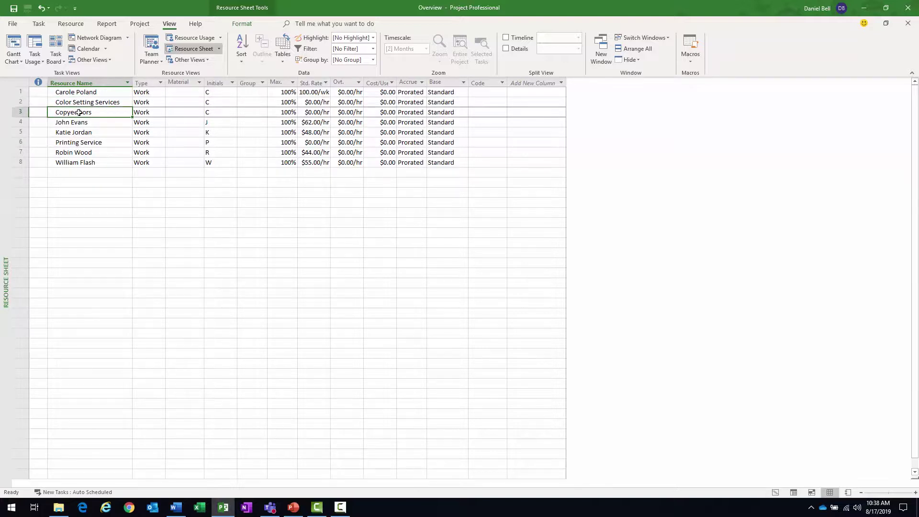
pyautogui.click(75, 162)
pyautogui.click(79, 143)
pyautogui.click(80, 153)
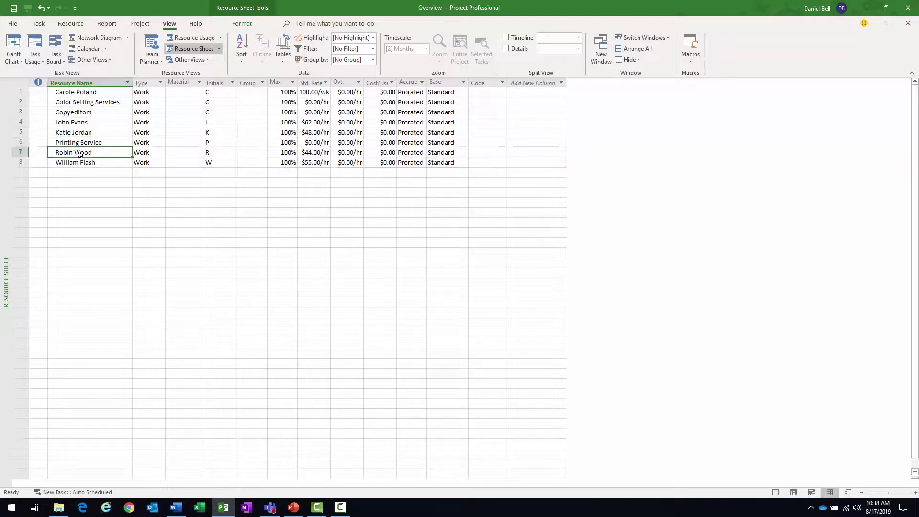
pyautogui.click(81, 164)
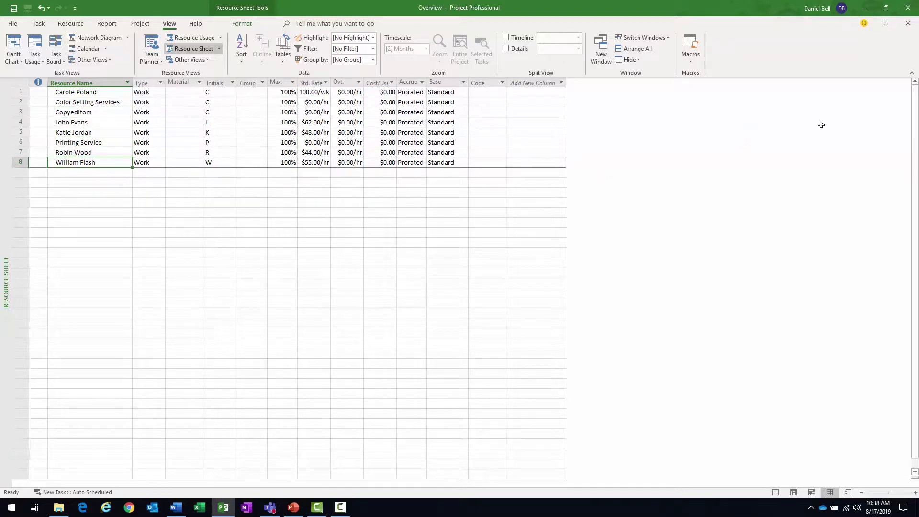
pyautogui.hotkey('alt', 'Tab')
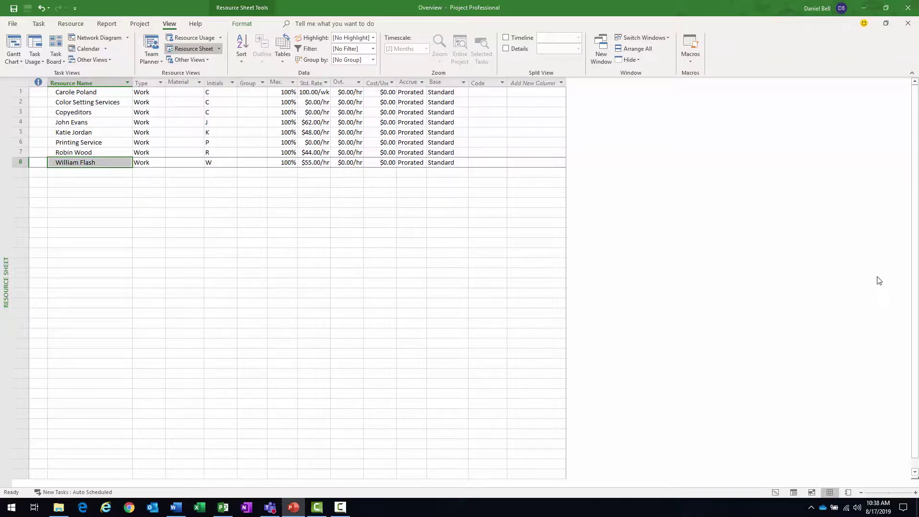
# - Switch to Resource Usage and widen the Resource Name column to show full task names
pyautogui.click(174, 40)
pyautogui.click(173, 39)
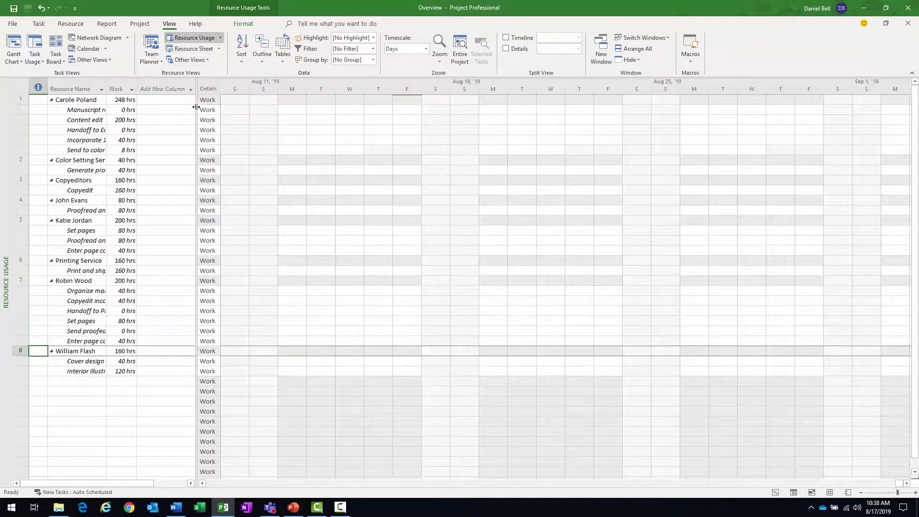
pyautogui.moveTo(197, 101); pyautogui.dragTo(310, 110)
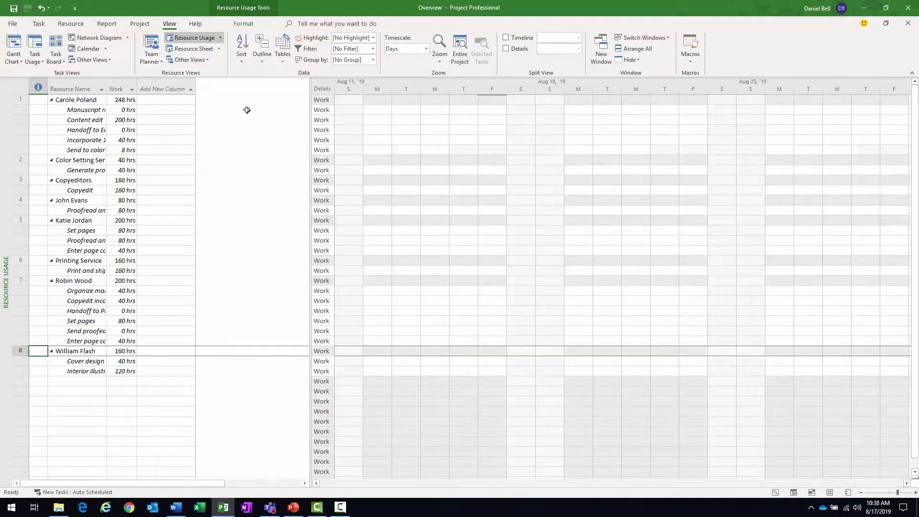
pyautogui.moveTo(106, 89); pyautogui.dragTo(190, 88)
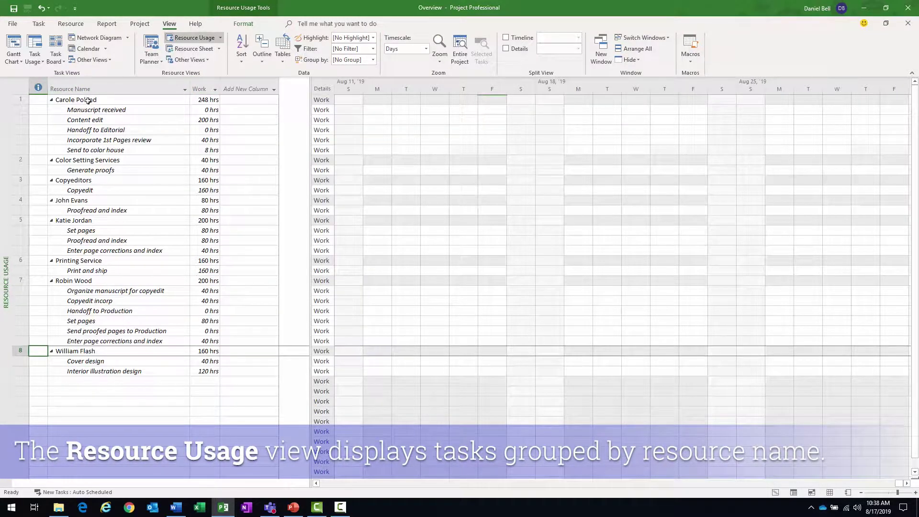
# - Select two resources' assigned tasks and work, including Generate proofs at 40 hrs
pyautogui.click(85, 100)
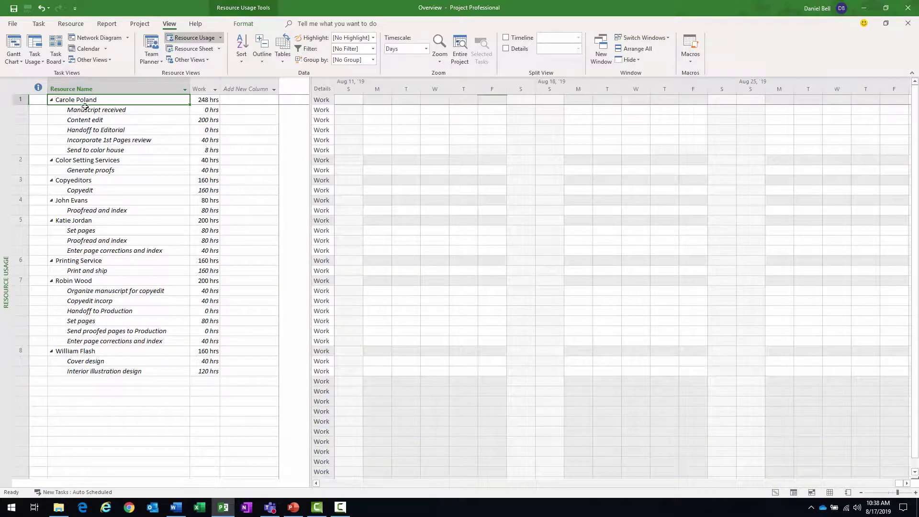
pyautogui.moveTo(85, 110); pyautogui.dragTo(215, 153)
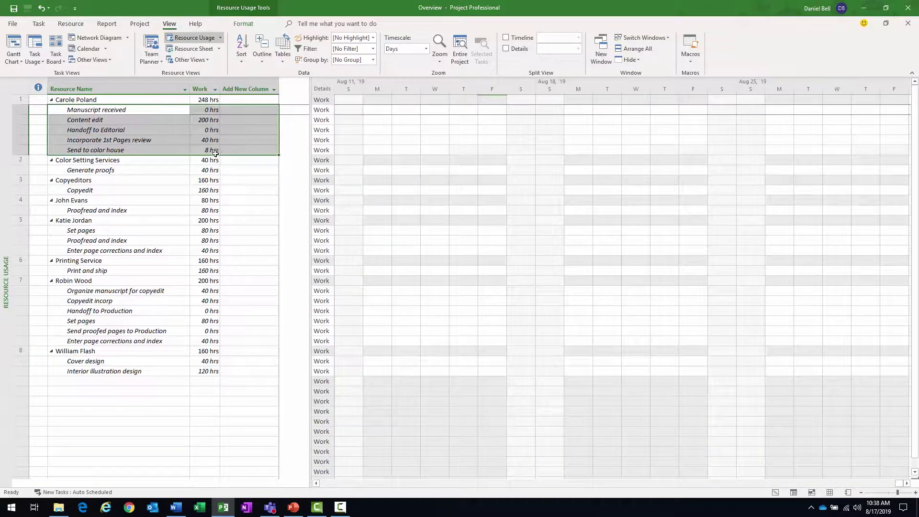
pyautogui.click(105, 161)
pyautogui.moveTo(107, 170); pyautogui.dragTo(207, 168)
pyautogui.click(94, 222)
pyautogui.moveTo(92, 230); pyautogui.dragTo(196, 250)
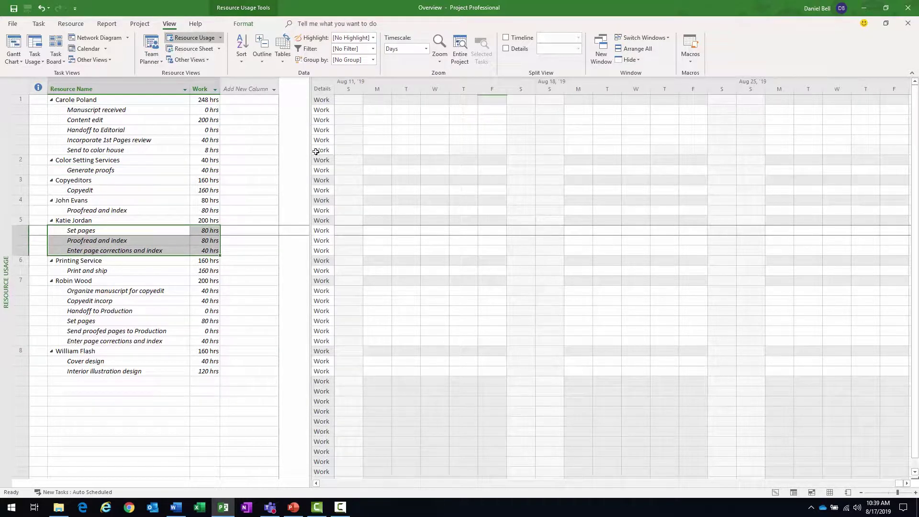
# - Widen the timescale grid and select timephased work cells, including a day on Incorporate
pyautogui.moveTo(311, 152); pyautogui.dragTo(255, 153)
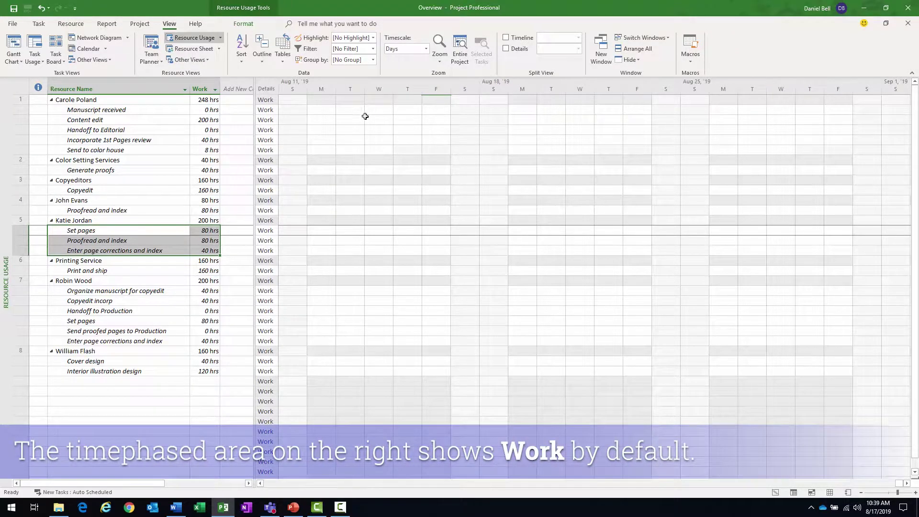
pyautogui.moveTo(325, 111); pyautogui.dragTo(731, 233)
pyautogui.click(390, 140)
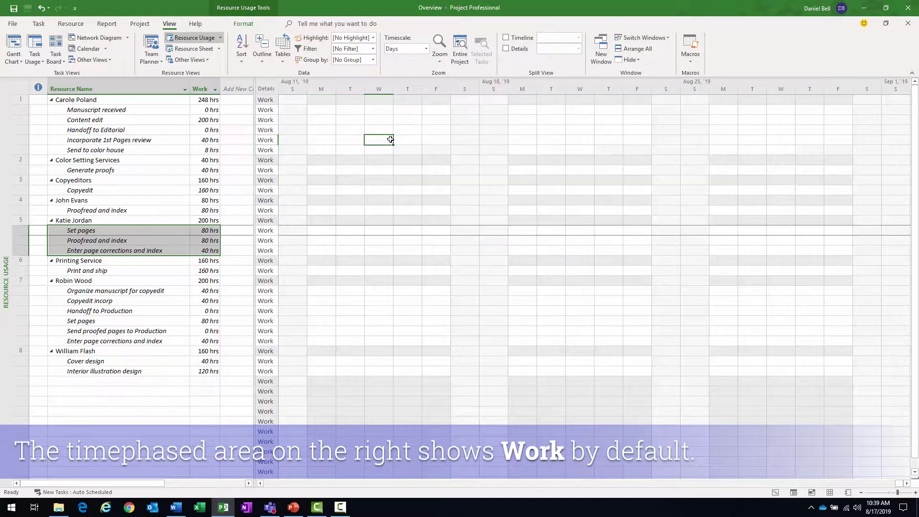
pyautogui.click(354, 205)
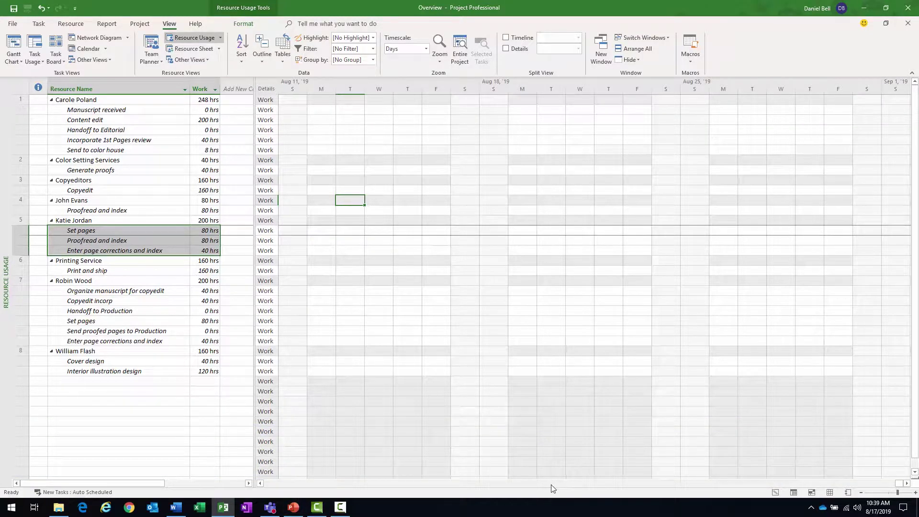
pyautogui.click(552, 484)
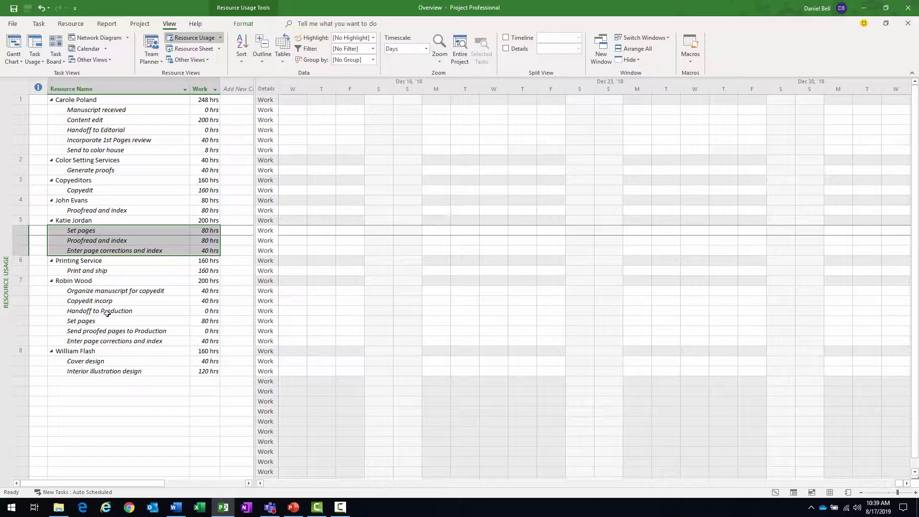
# - Select the Organize manuscript for copyedit assignment and its resource's assignment work values
pyautogui.click(79, 289)
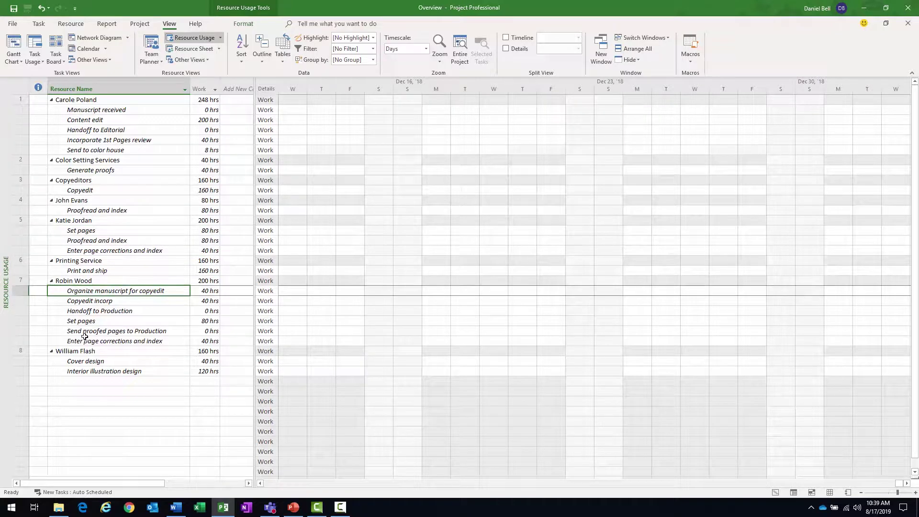
pyautogui.scroll(-4, 107, 302)
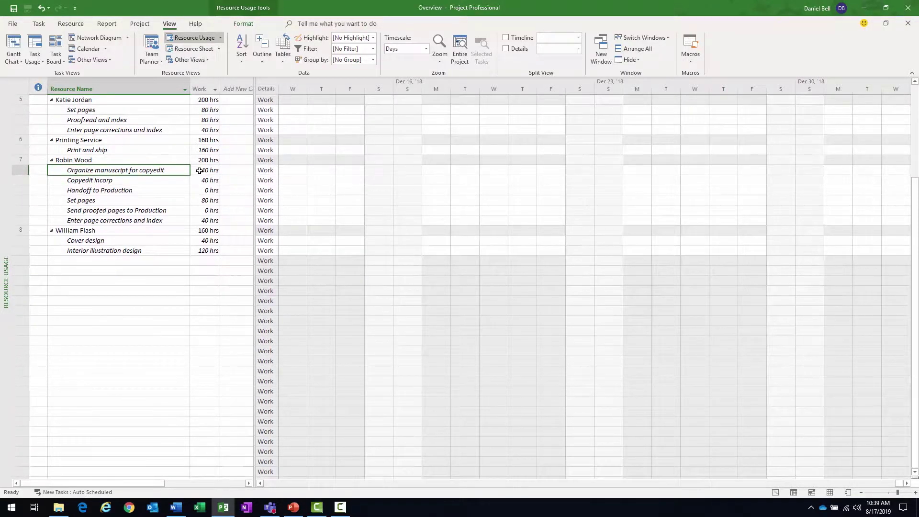
pyautogui.moveTo(199, 171); pyautogui.dragTo(199, 220)
pyautogui.click(76, 170)
# - Scroll the timescale to Organize manuscript for copyedit and select its August–September 8h daily work
pyautogui.click(39, 24)
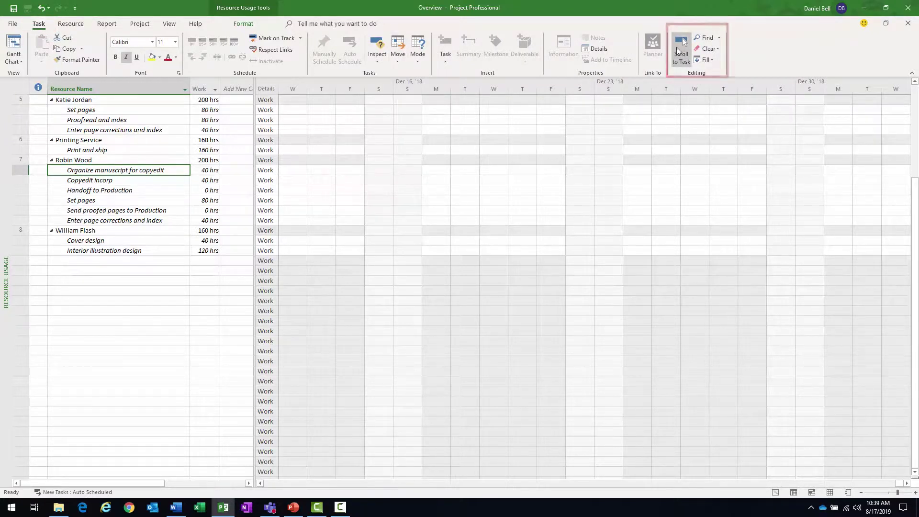
pyautogui.click(682, 53)
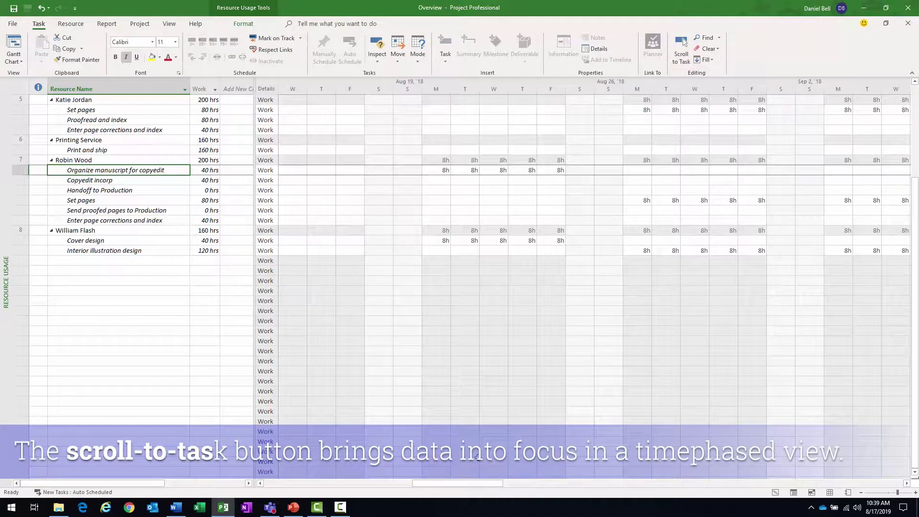
pyautogui.scroll(3, 478, 457)
pyautogui.scroll(-2, 479, 436)
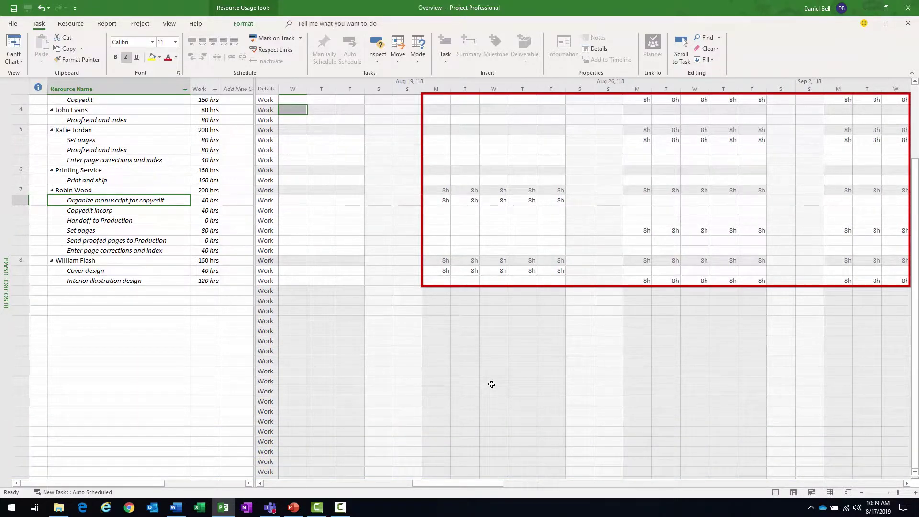
pyautogui.click(443, 199)
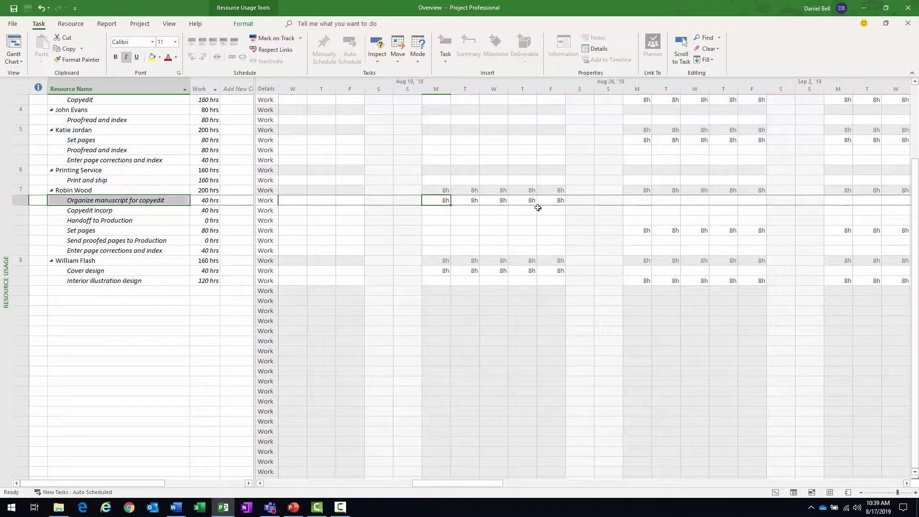
pyautogui.moveTo(538, 207); pyautogui.dragTo(856, 280)
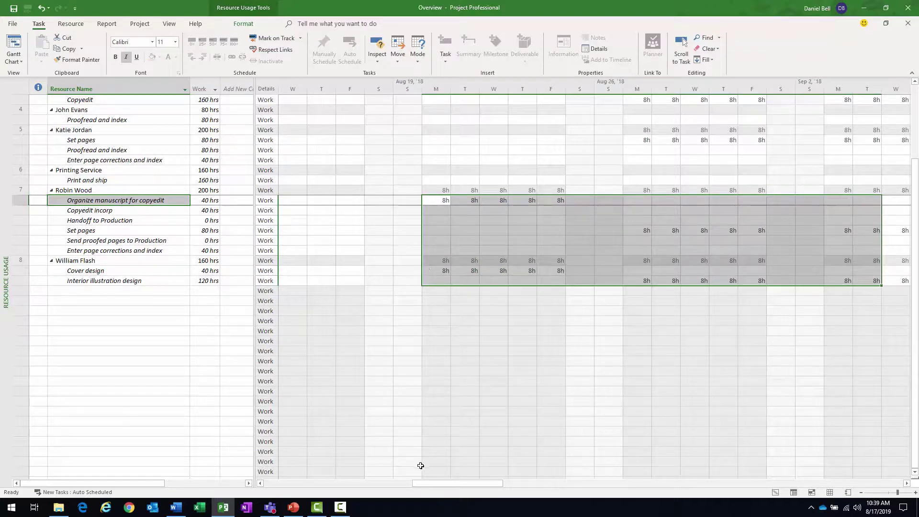
pyautogui.moveTo(442, 483); pyautogui.dragTo(453, 493)
# - Zoom the timescale out to weeks and select the 40h and 24h weekly values
pyautogui.moveTo(898, 494); pyautogui.dragTo(891, 493)
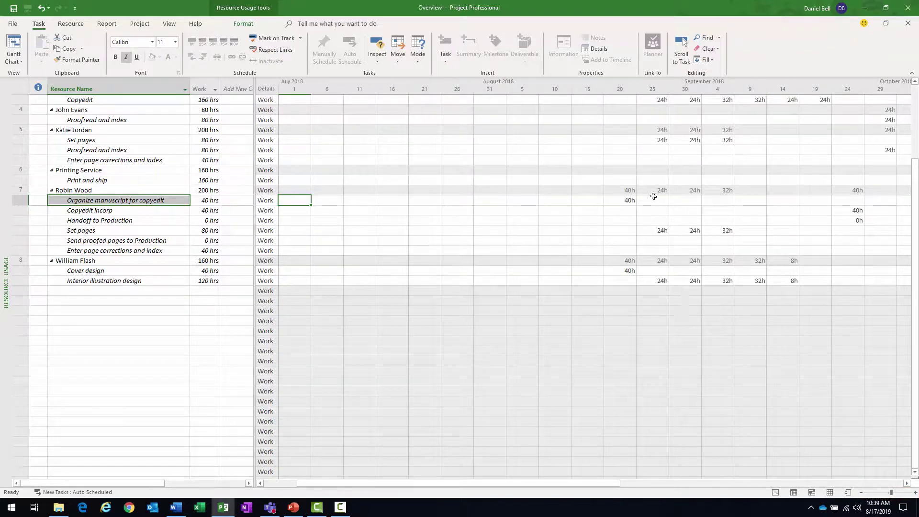
pyautogui.click(624, 201)
pyautogui.click(650, 230)
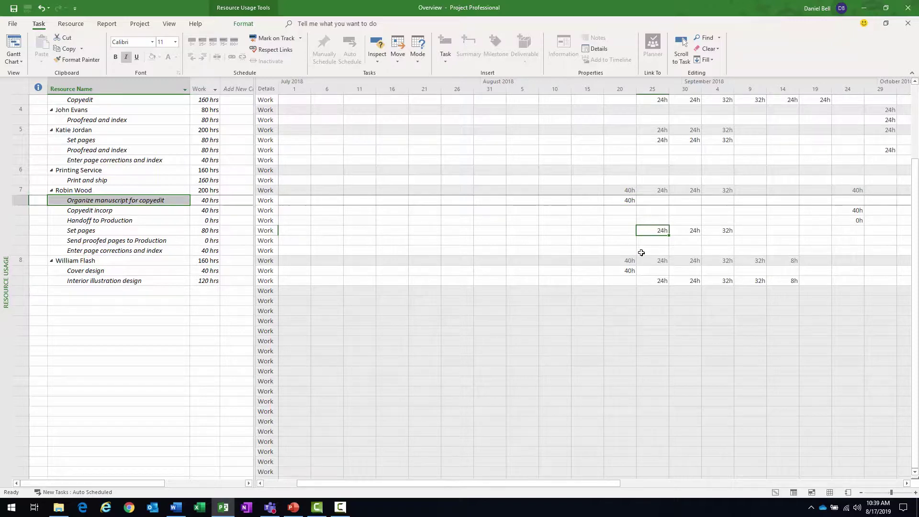
pyautogui.click(623, 197)
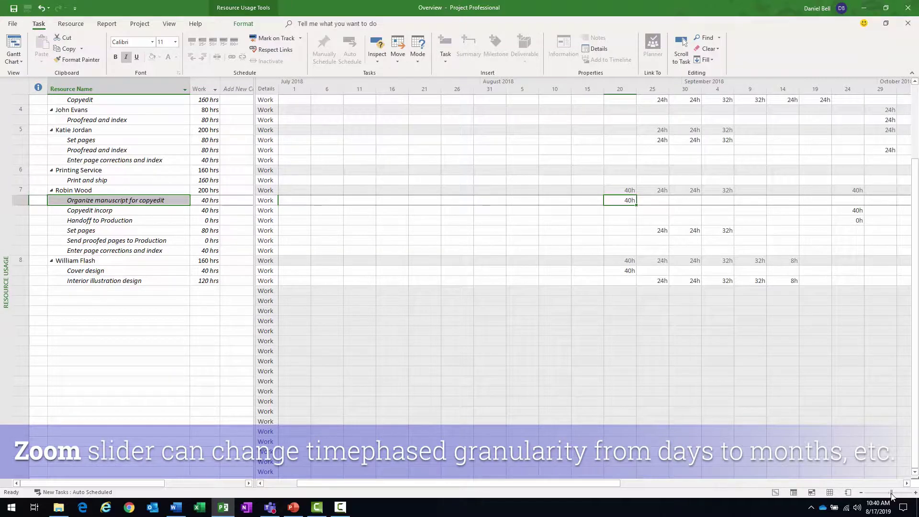
# - Zoom further out to months and quarters and select the August work totals
pyautogui.moveTo(891, 493); pyautogui.dragTo(889, 493)
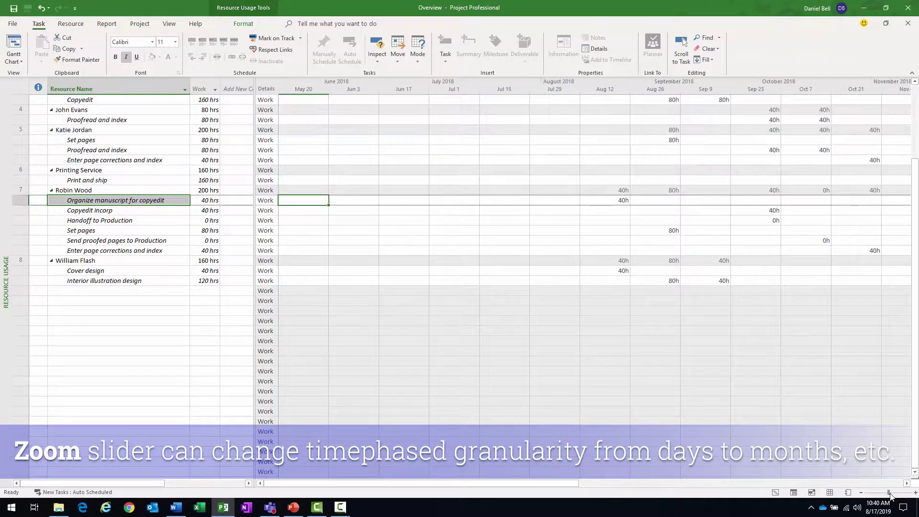
pyautogui.click(860, 492)
pyautogui.moveTo(586, 200); pyautogui.dragTo(594, 280)
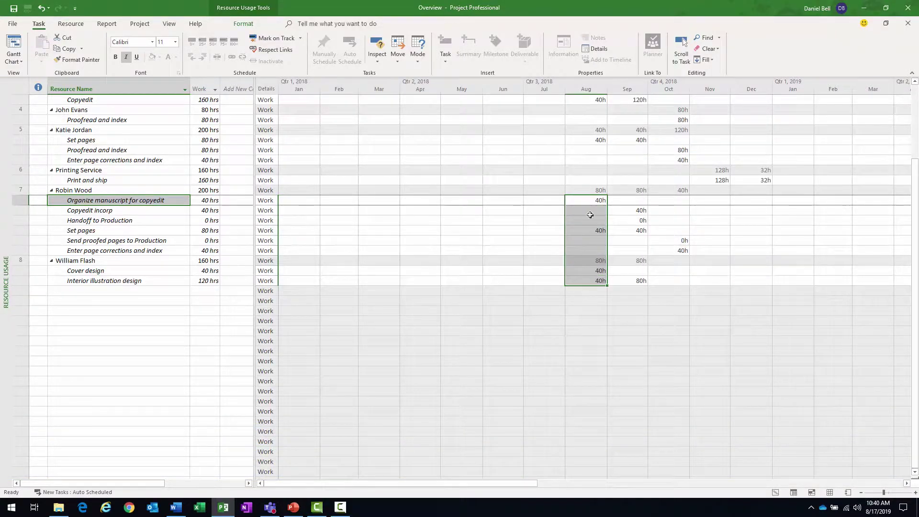
pyautogui.press('F2')
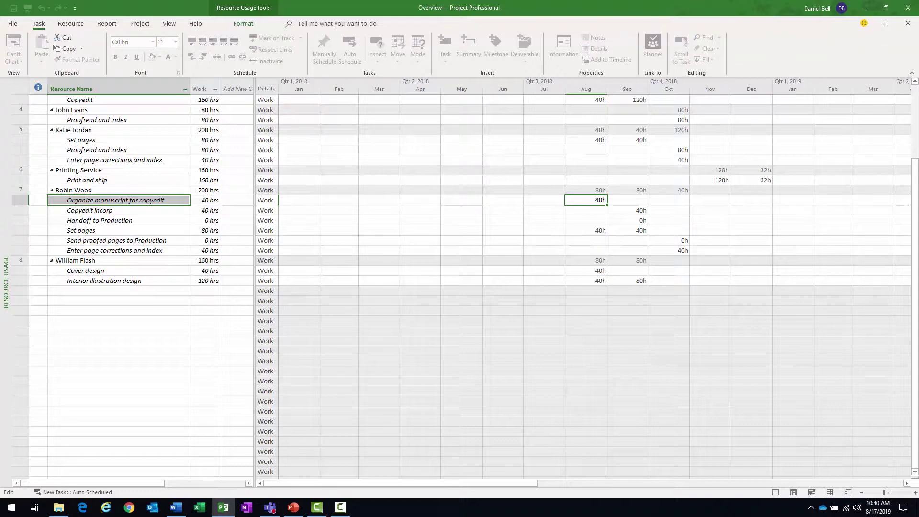
pyautogui.hotkey('alt', 'Tab')
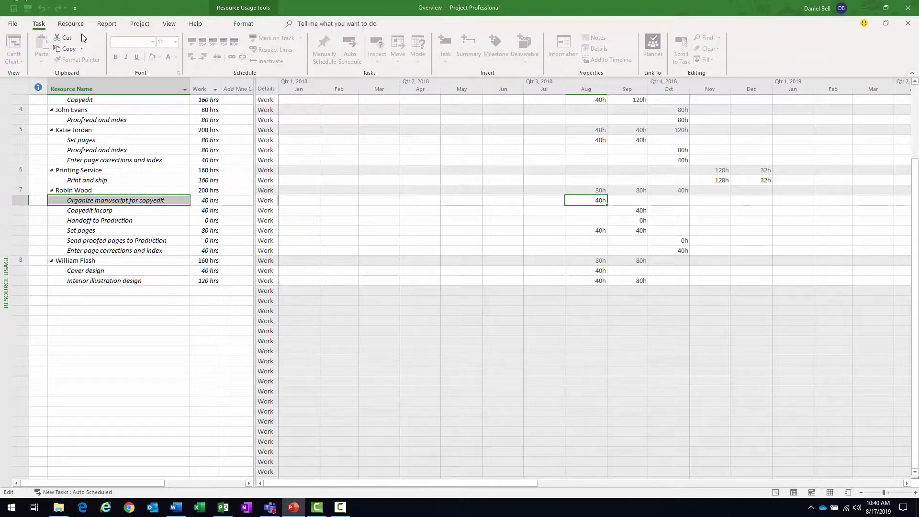
# - Switch to Task Usage and widen the Task Name column to show full names
pyautogui.click(170, 25)
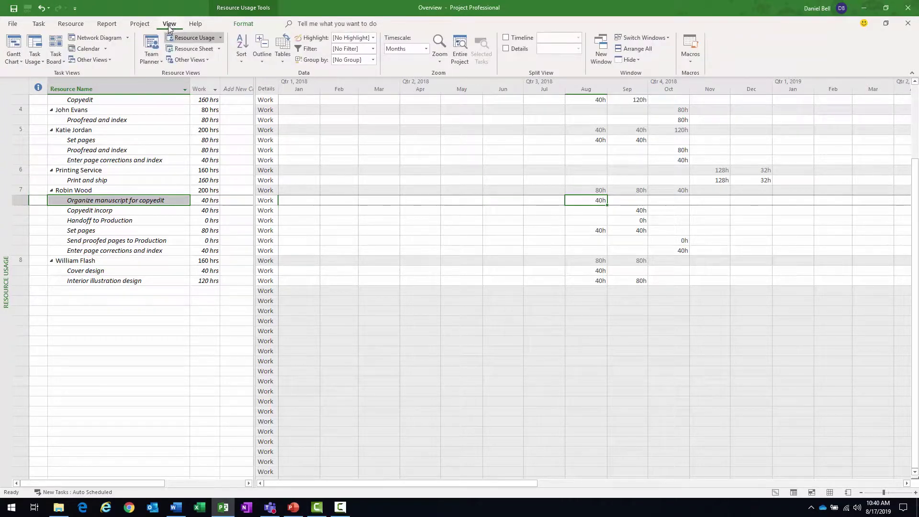
pyautogui.click(35, 45)
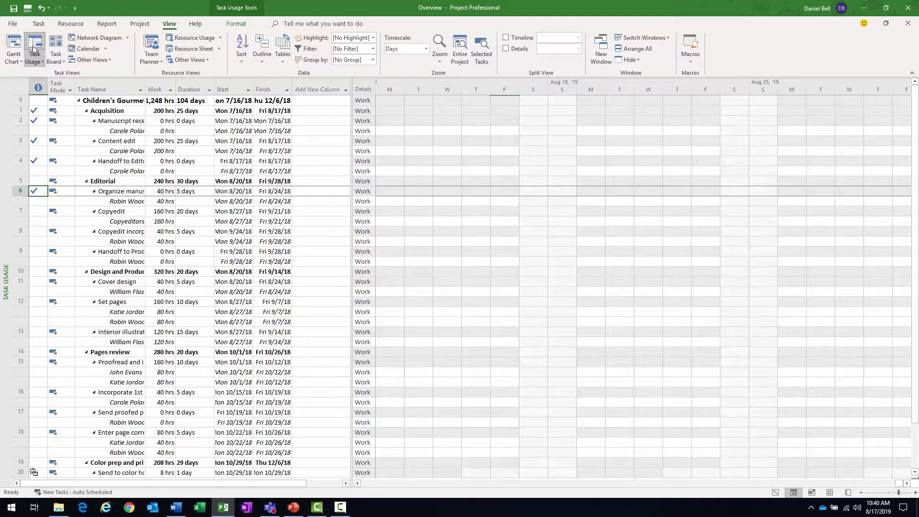
pyautogui.moveTo(146, 86); pyautogui.dragTo(276, 86)
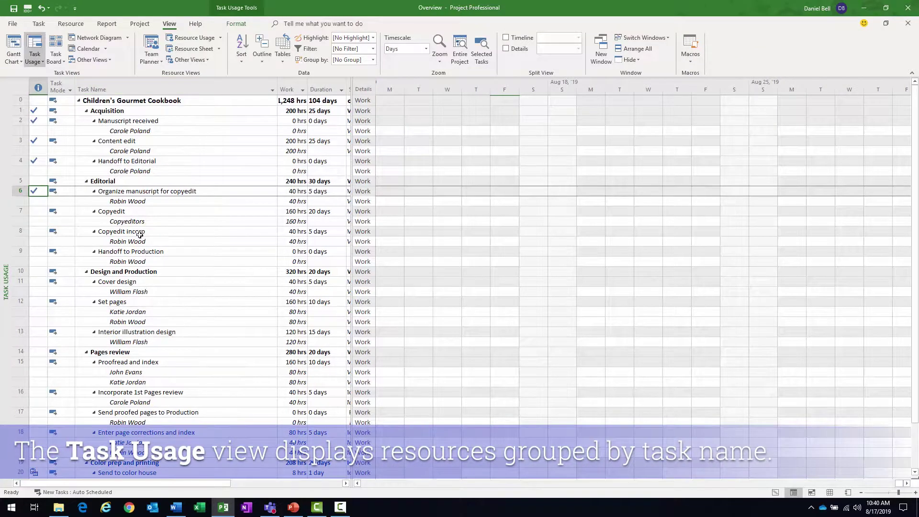
pyautogui.scroll(-2, 138, 233)
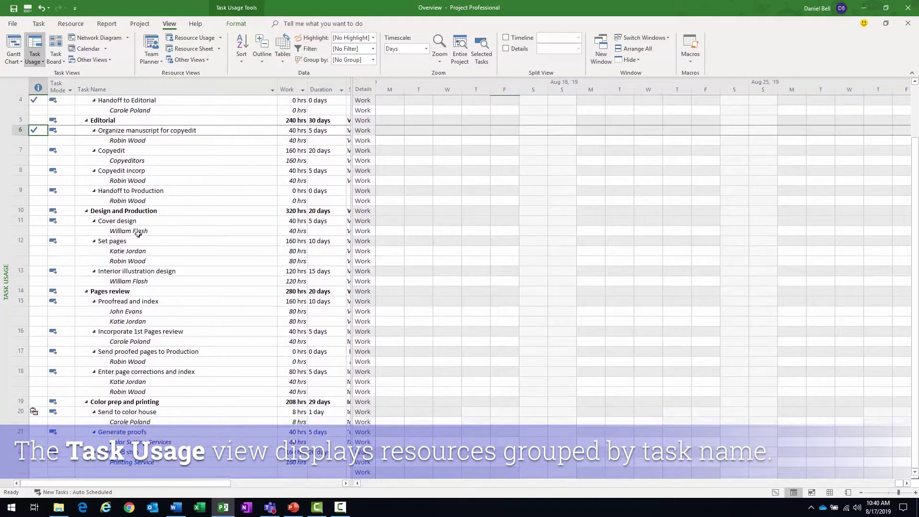
pyautogui.scroll(2, 138, 234)
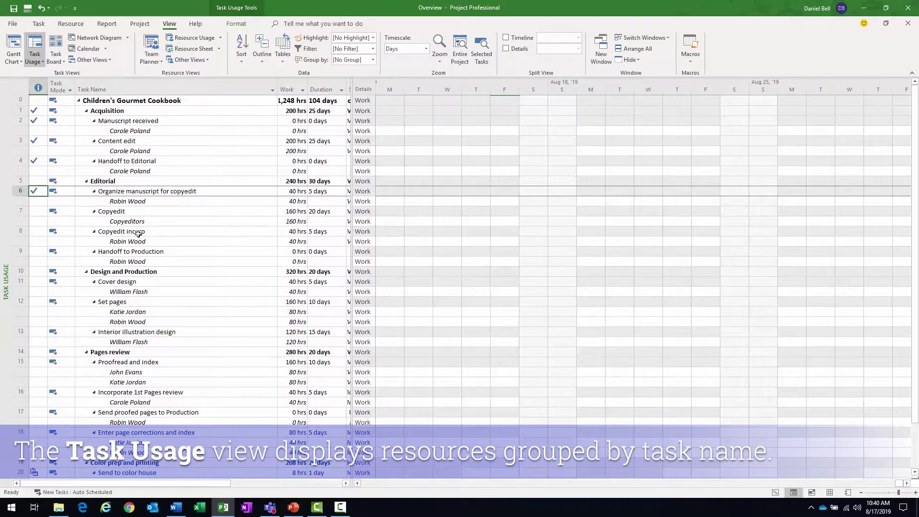
pyautogui.scroll(-4, 139, 234)
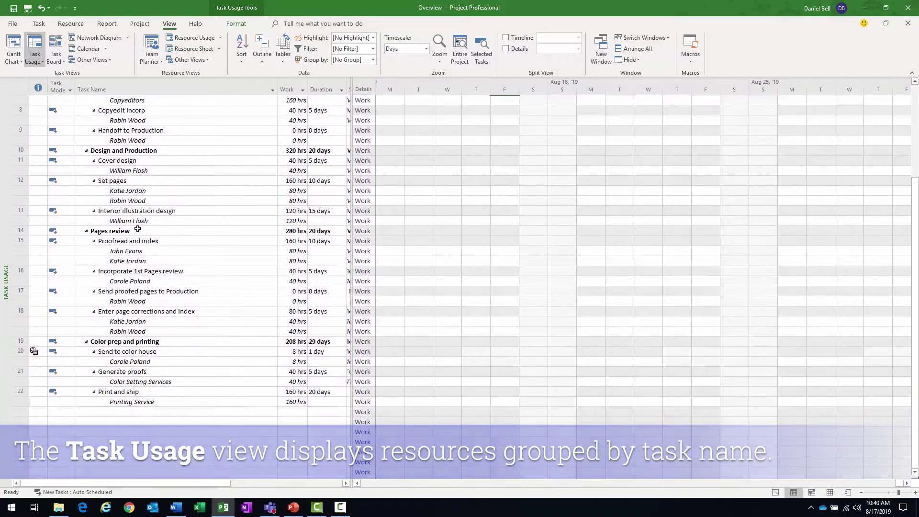
# - Select the Set pages task, its two resource assignments, and a day of their work
pyautogui.click(88, 182)
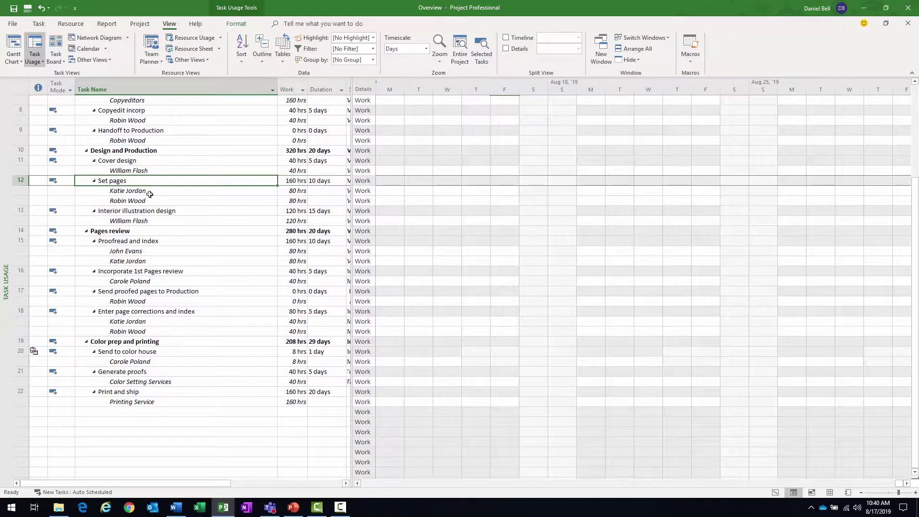
pyautogui.moveTo(150, 195); pyautogui.dragTo(168, 201)
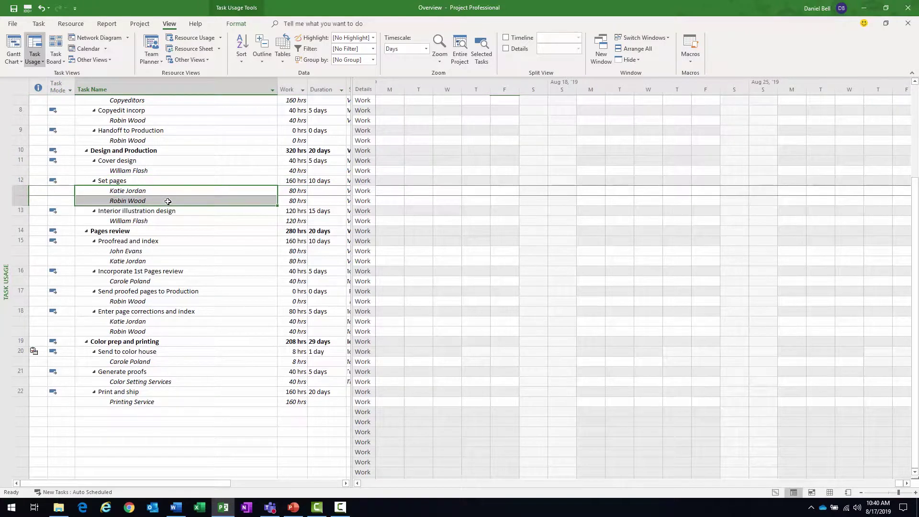
pyautogui.click(294, 200)
pyautogui.click(272, 192)
pyautogui.click(436, 190)
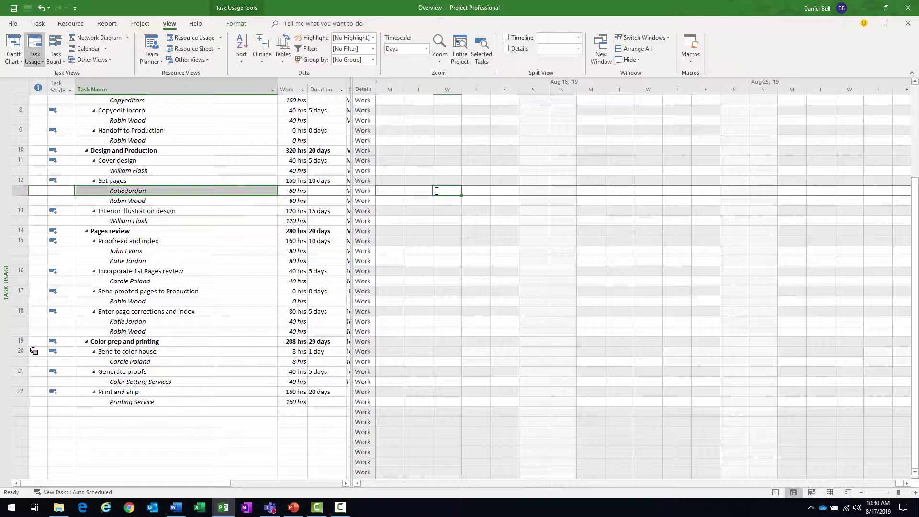
# - Scroll the timescale to the Set pages assignment and select its Aug 27–Sep 7 work hours
pyautogui.click(236, 196)
pyautogui.press('F2')
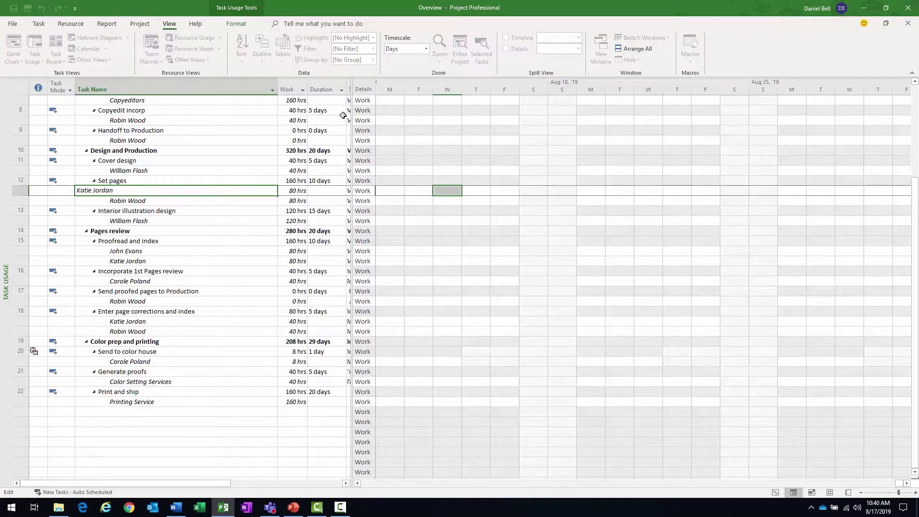
pyautogui.click(148, 209)
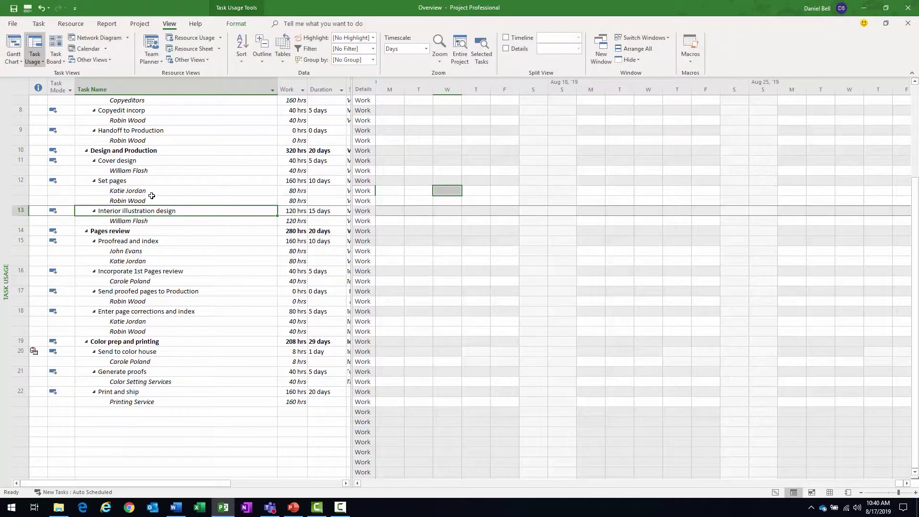
pyautogui.click(153, 193)
pyautogui.click(37, 25)
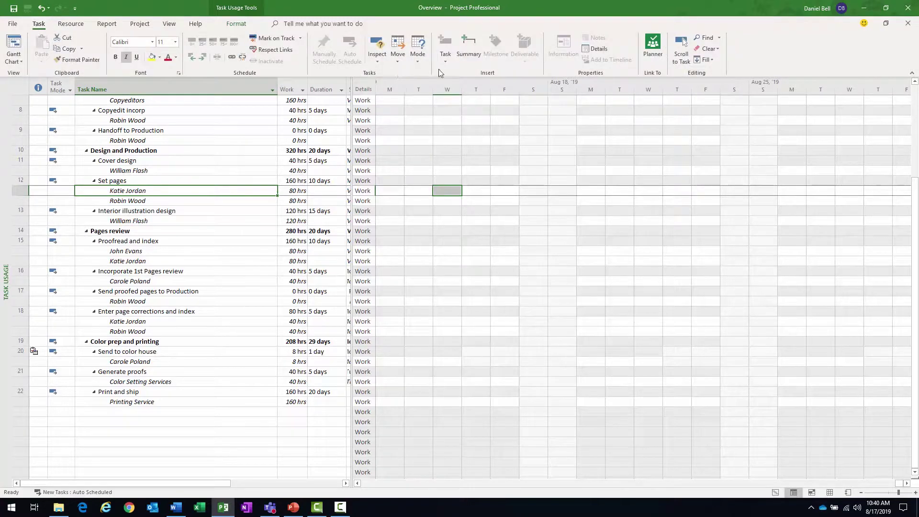
pyautogui.click(682, 50)
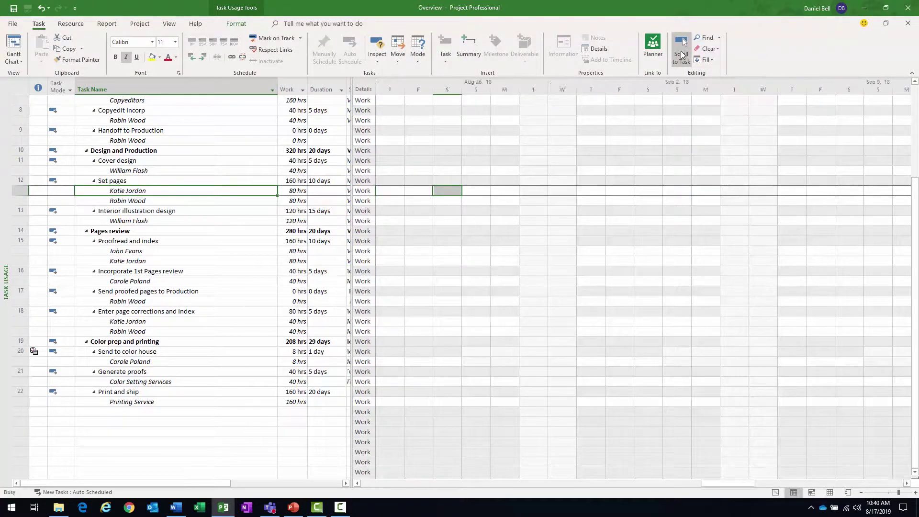
pyautogui.moveTo(511, 196); pyautogui.dragTo(826, 222)
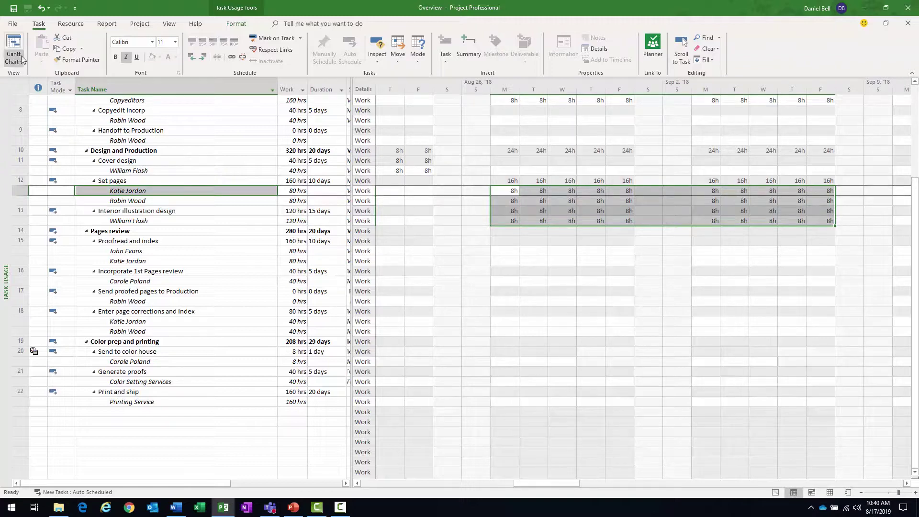
# - Return to the Gantt Chart and open an enlarged Task Form beneath it for Set pages
pyautogui.click(14, 44)
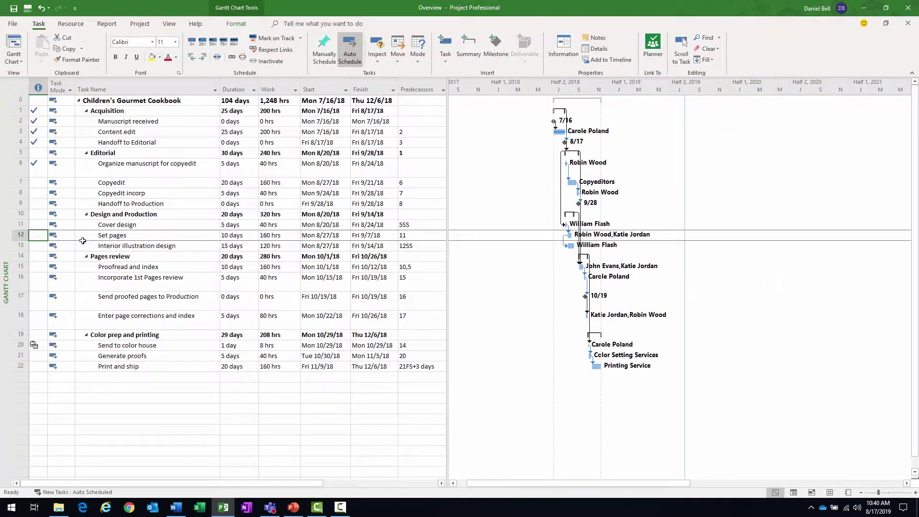
pyautogui.click(21, 235)
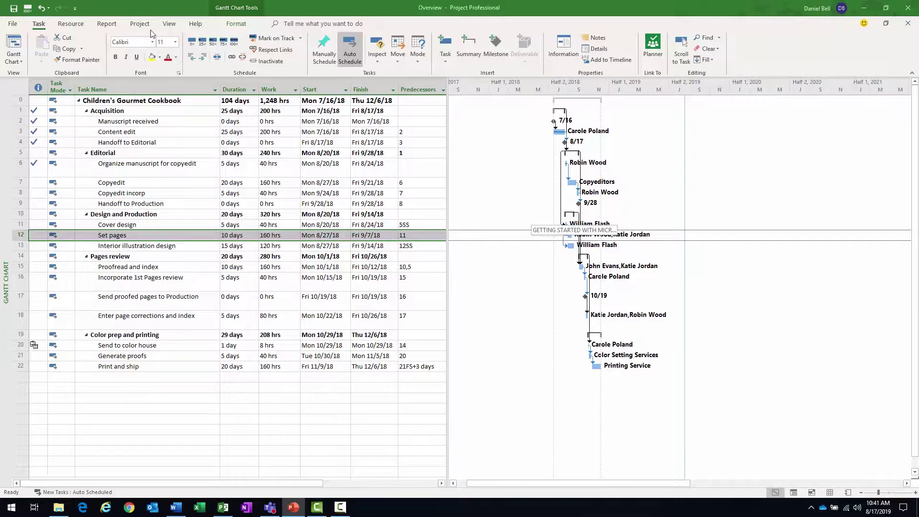
pyautogui.click(169, 24)
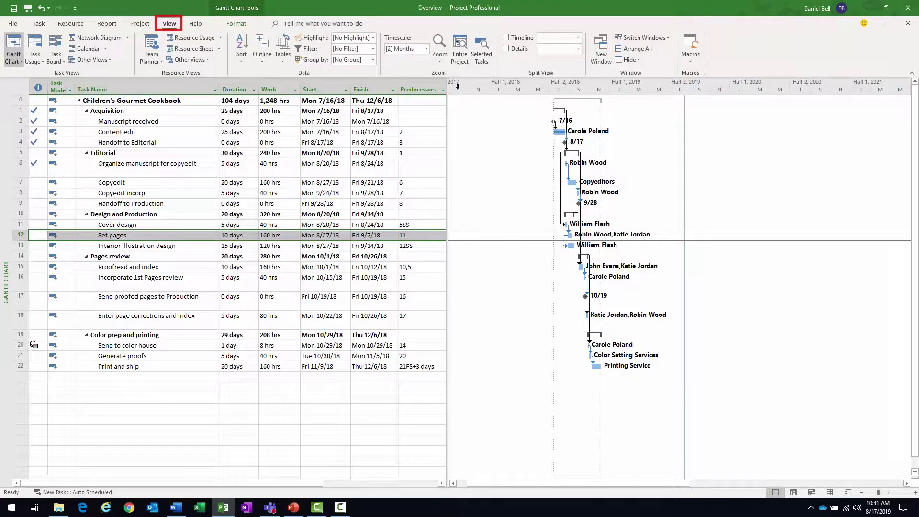
pyautogui.click(507, 49)
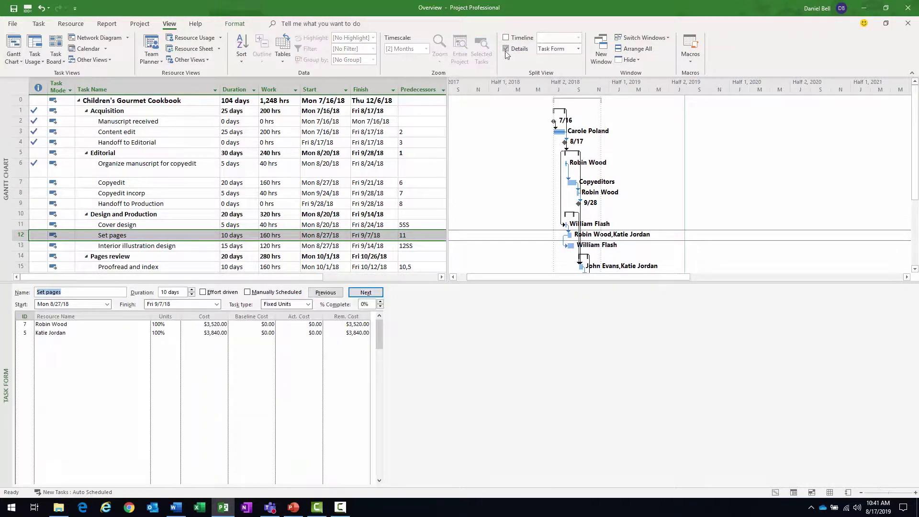
pyautogui.moveTo(419, 281); pyautogui.dragTo(419, 271)
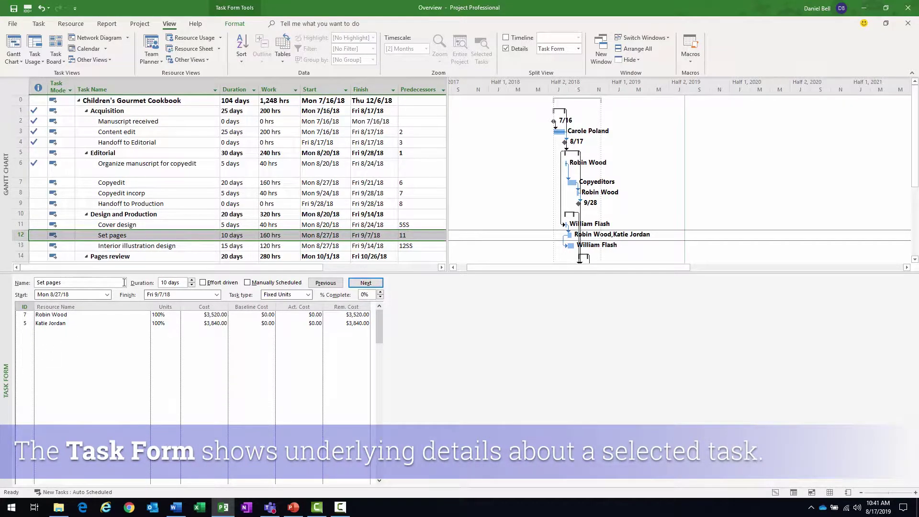
# - Review Set pages' two resources in the Task Form, selecting their Units and $3,520 and $3,840 costs
pyautogui.click(97, 236)
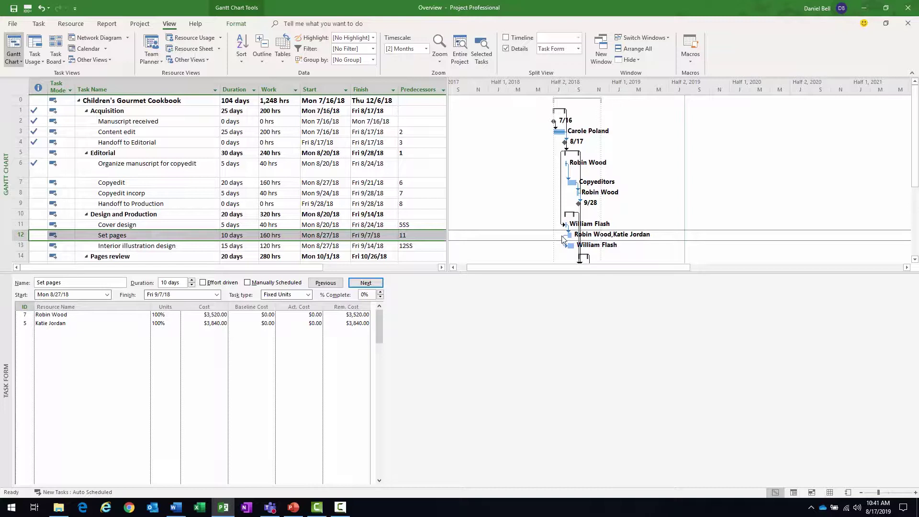
pyautogui.click(64, 315)
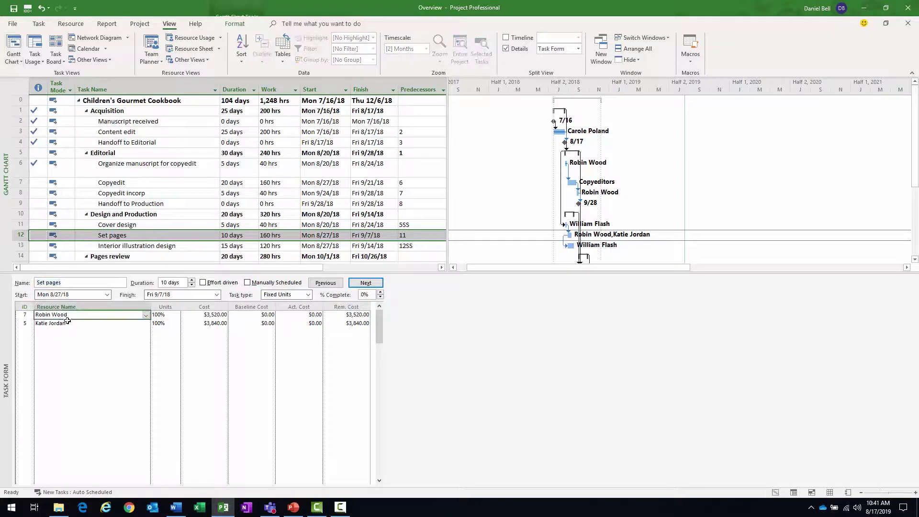
pyautogui.click(68, 324)
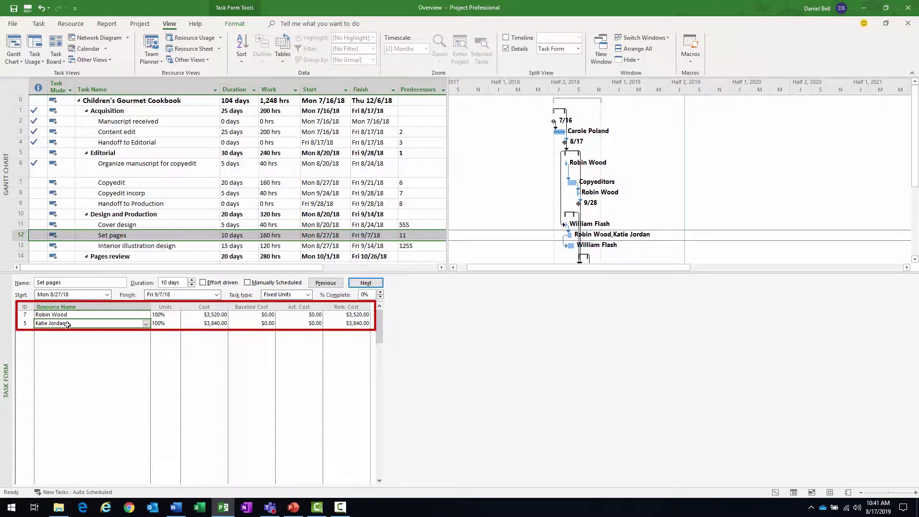
pyautogui.click(172, 315)
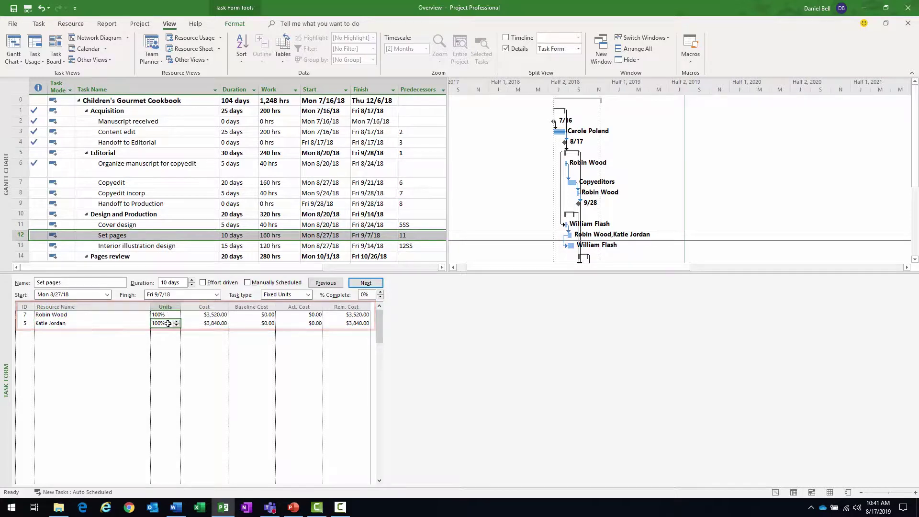
pyautogui.click(213, 316)
pyautogui.click(211, 324)
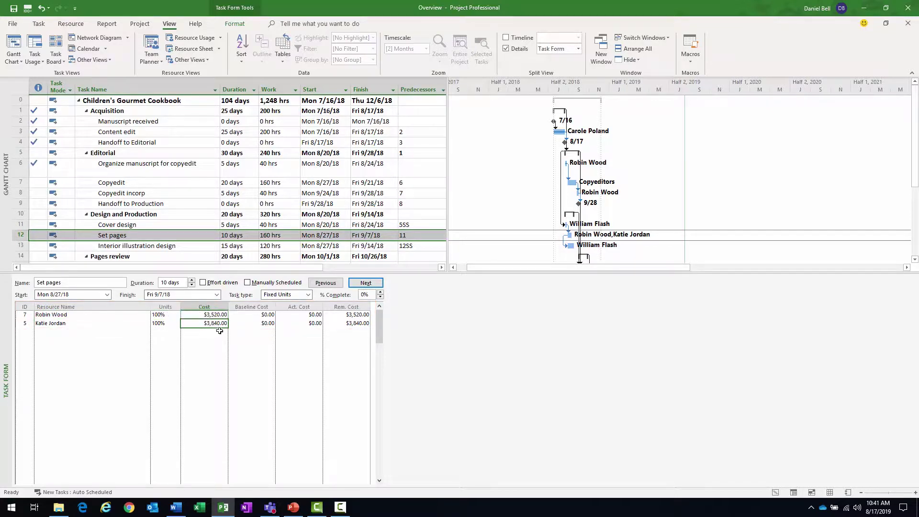
pyautogui.press('Right')
pyautogui.press('Right')
pyautogui.press('Right')
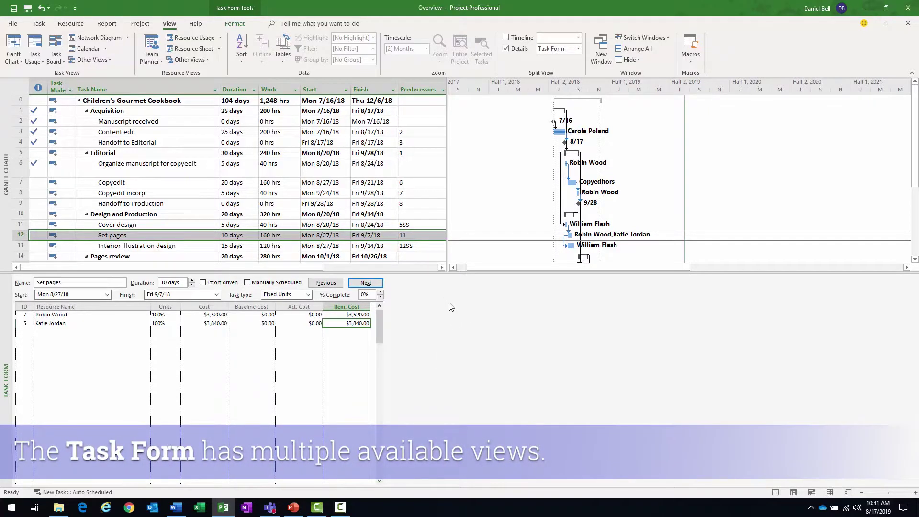
pyautogui.rightClick(450, 306)
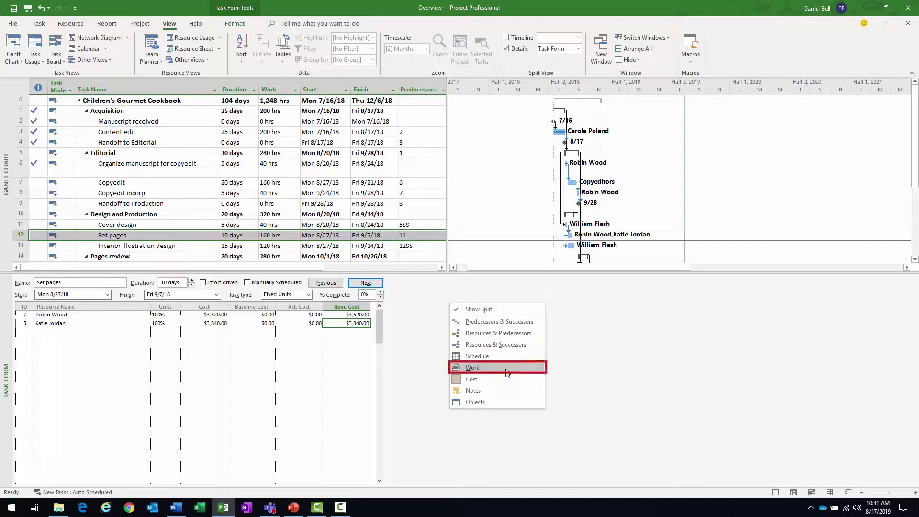
pyautogui.click(506, 372)
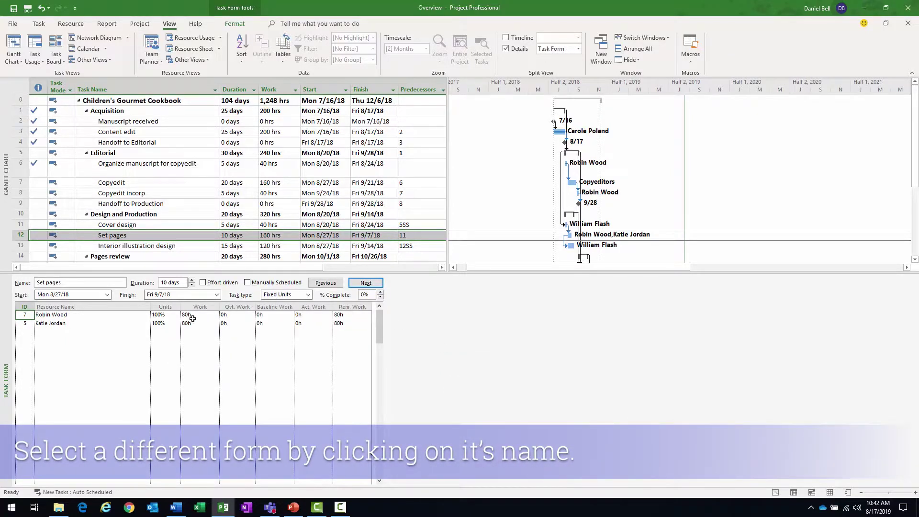
pyautogui.click(96, 323)
pyautogui.click(197, 324)
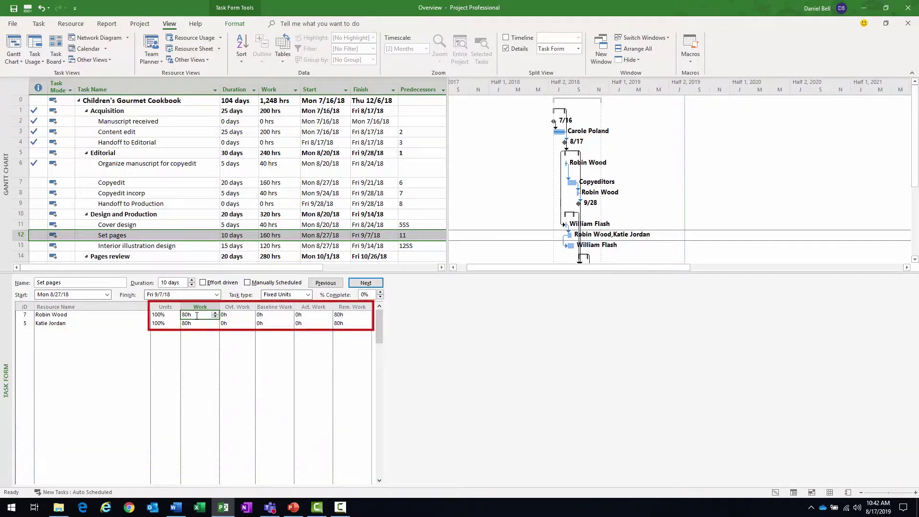
pyautogui.click(305, 323)
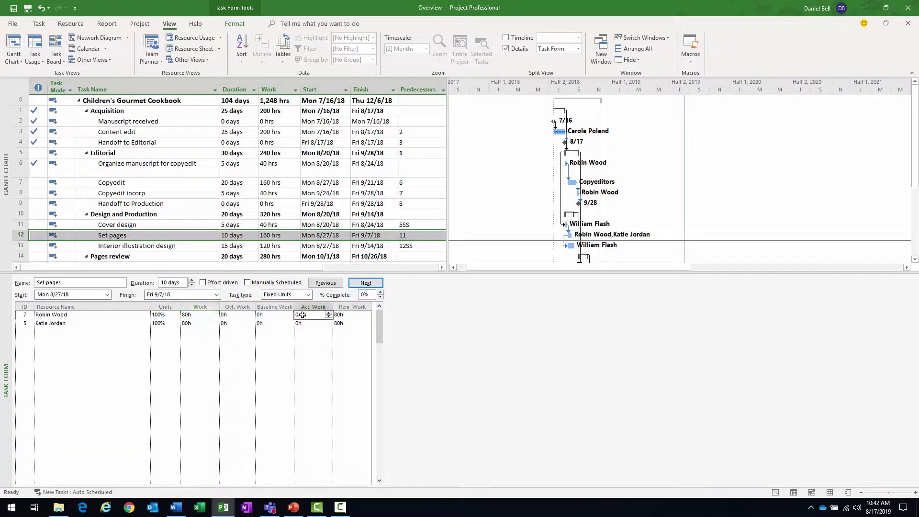
pyautogui.click(341, 323)
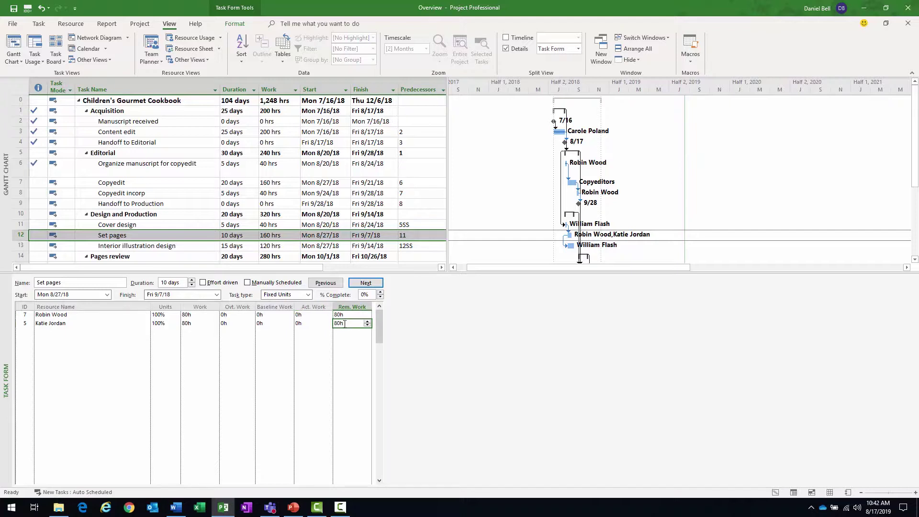
pyautogui.rightClick(469, 303)
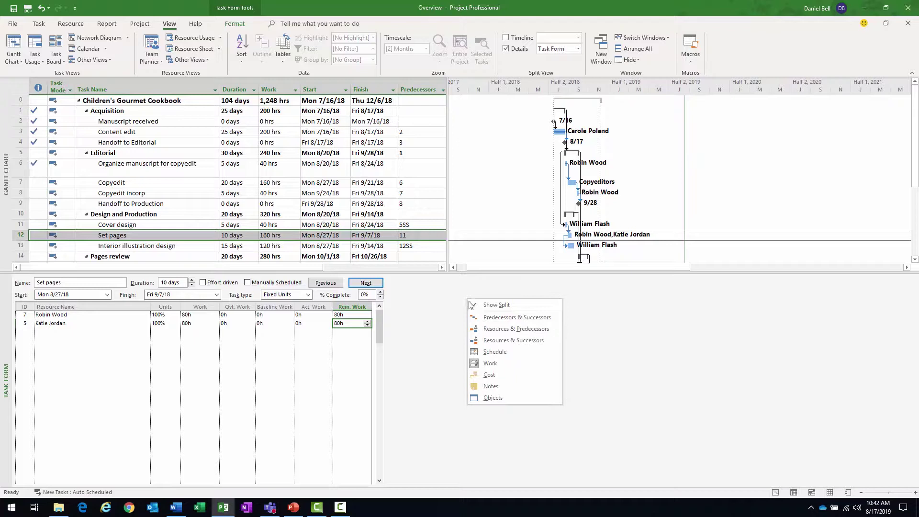
pyautogui.click(491, 320)
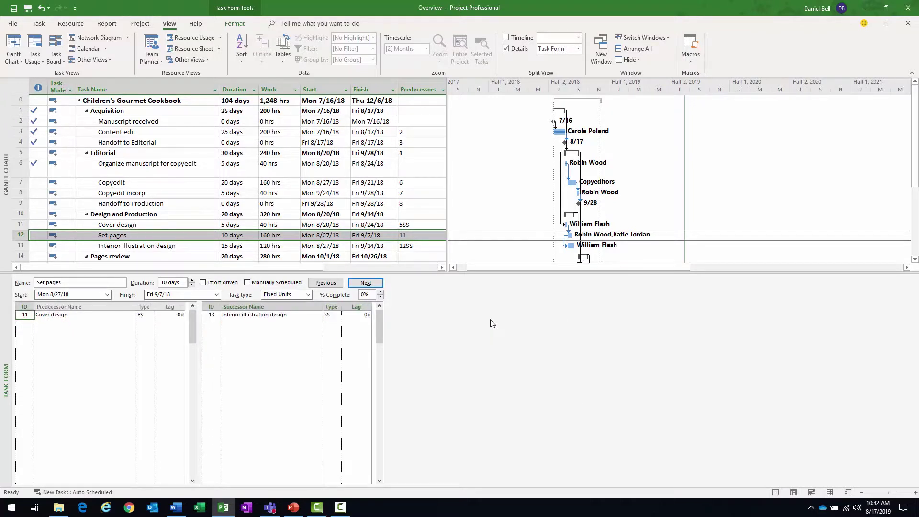
pyautogui.rightClick(481, 314)
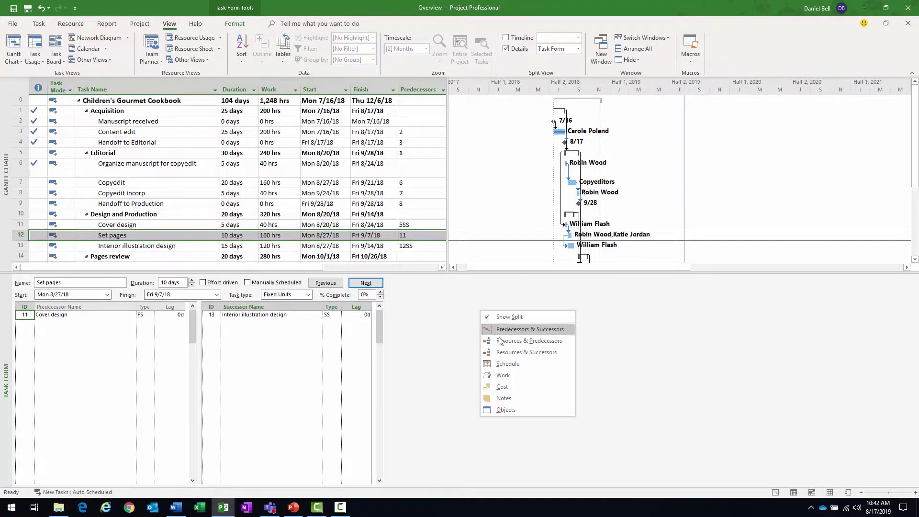
pyautogui.click(498, 350)
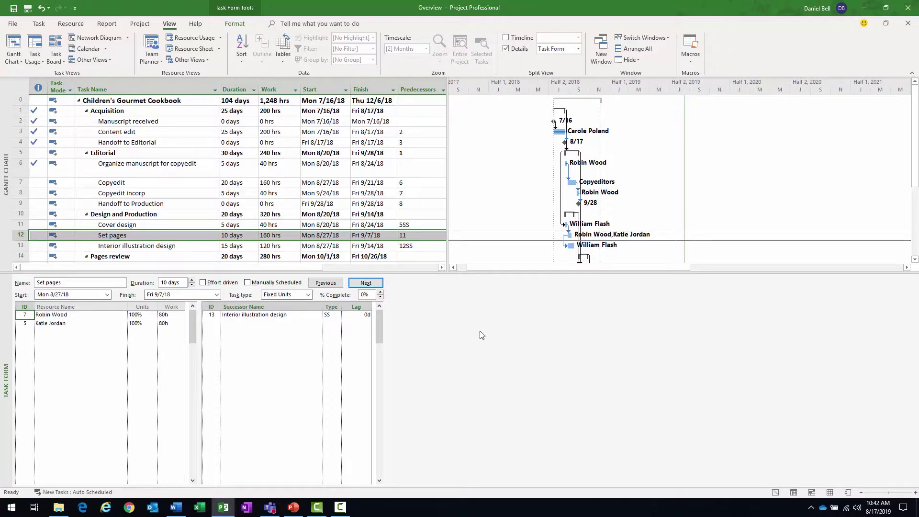
pyautogui.rightClick(479, 331)
pyautogui.click(500, 406)
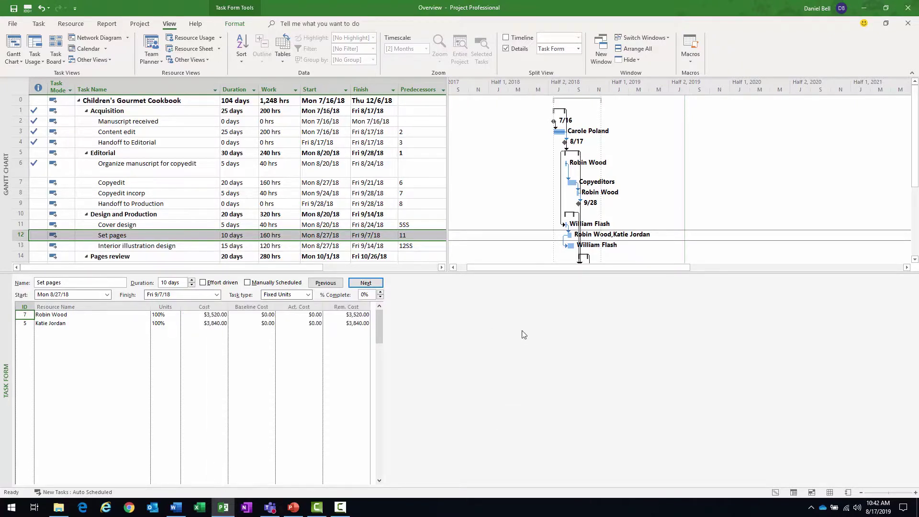
# - Turn off Show Split from the Task Form's shortcut menu, leaving only the Gantt Chart
pyautogui.rightClick(449, 305)
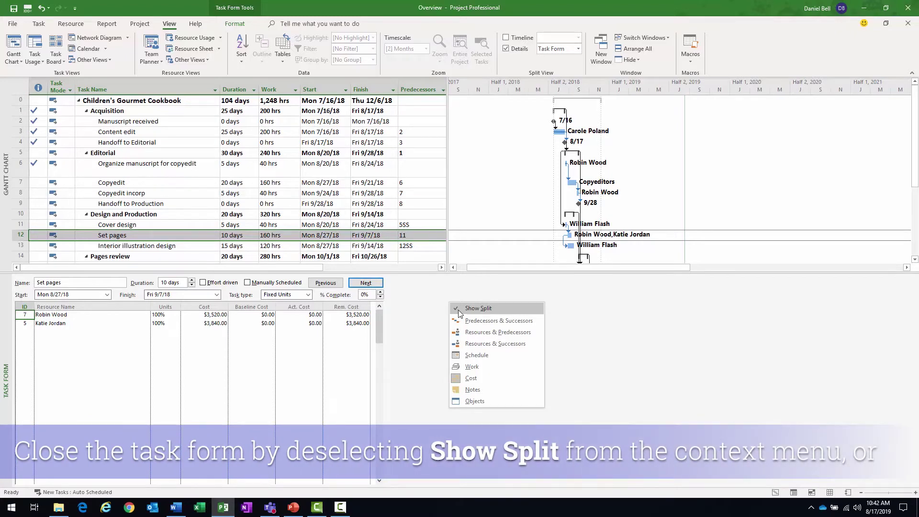
pyautogui.click(487, 312)
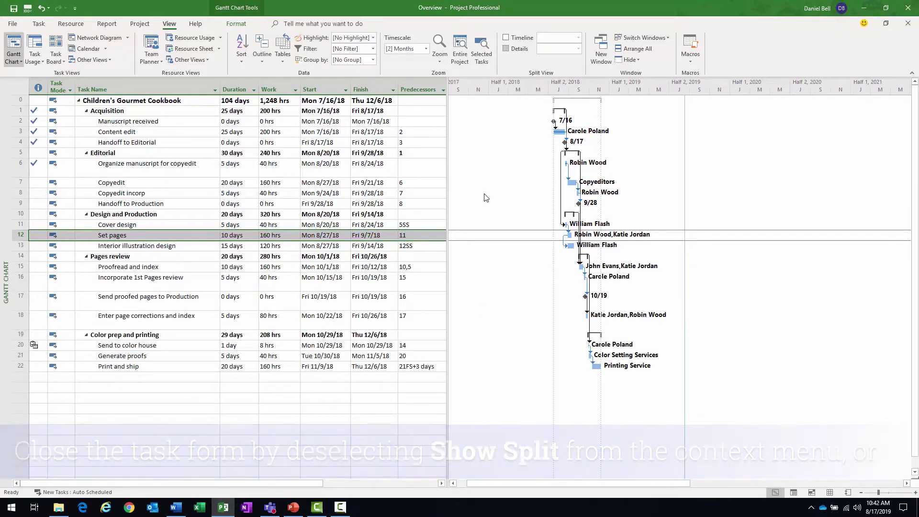